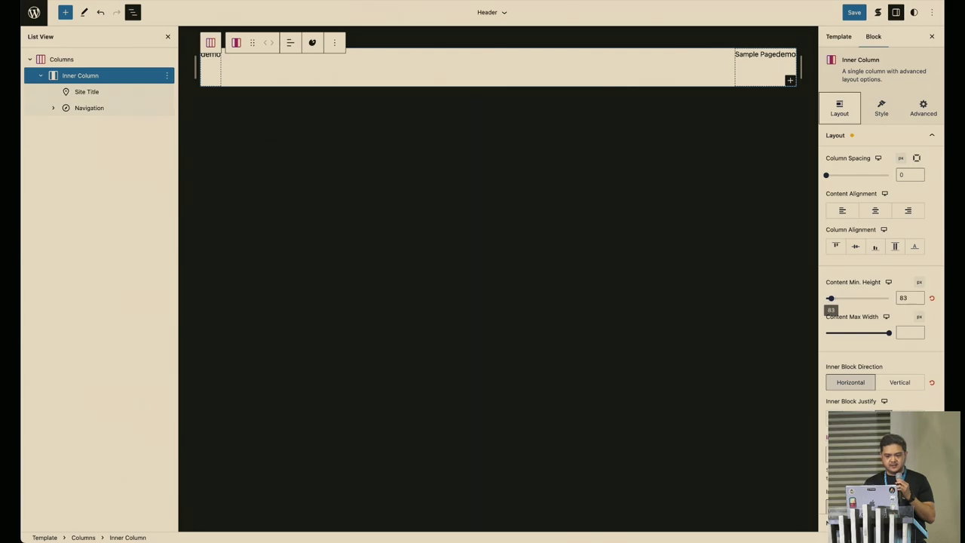
- Limit the header inner column's content to a maximum width of 1158 px and center that content horizontally
drag(888, 333, 874, 333)
click(876, 368)
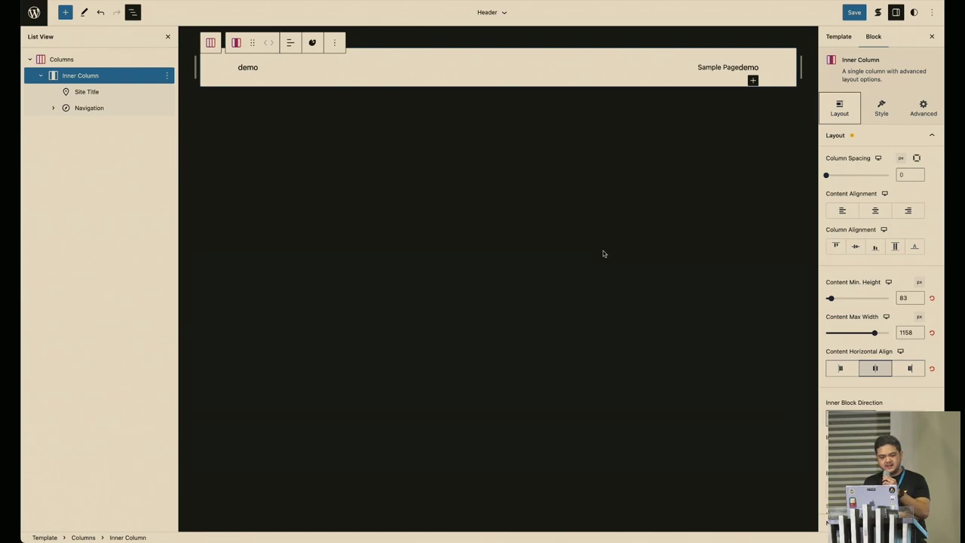
- Enable a background on the header's Columns block and set it to a custom dark grey
click(880, 120)
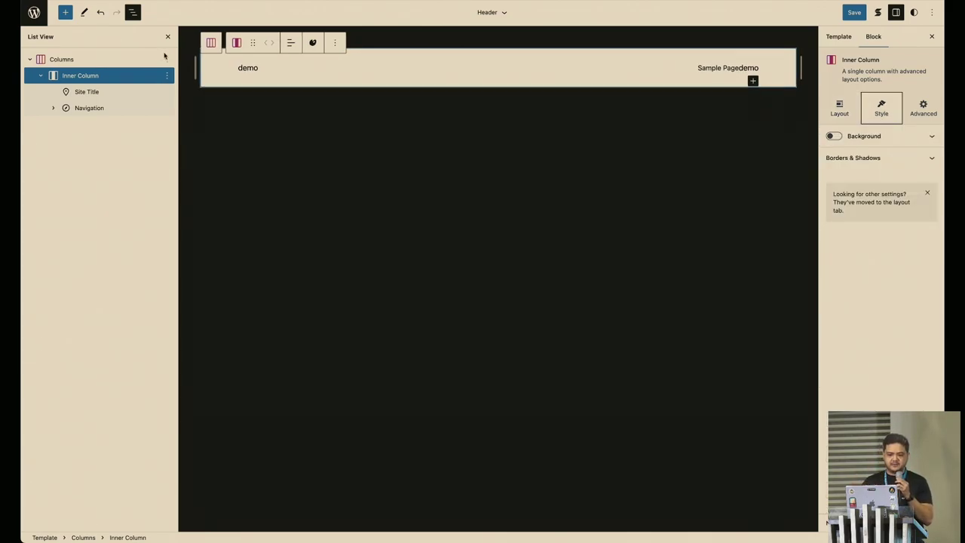
click(151, 59)
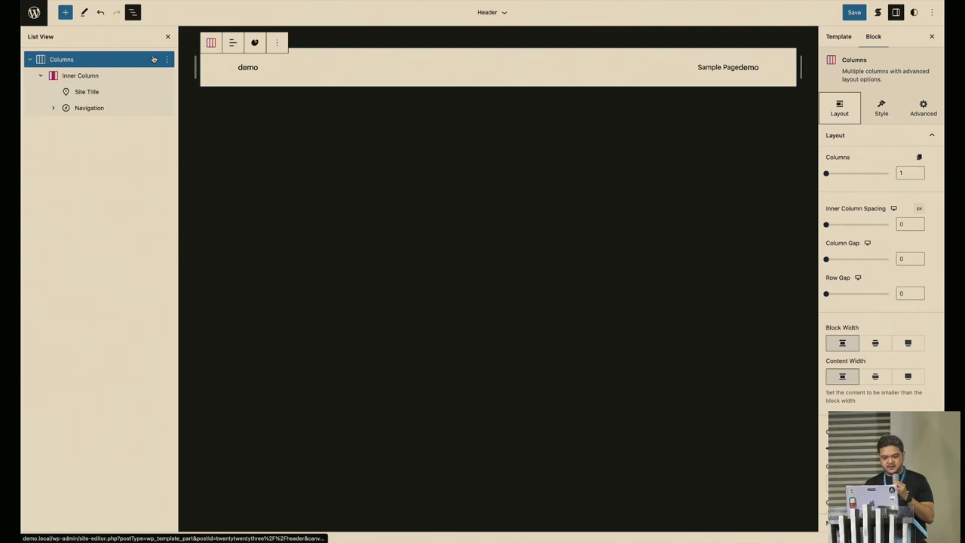
click(881, 109)
click(834, 136)
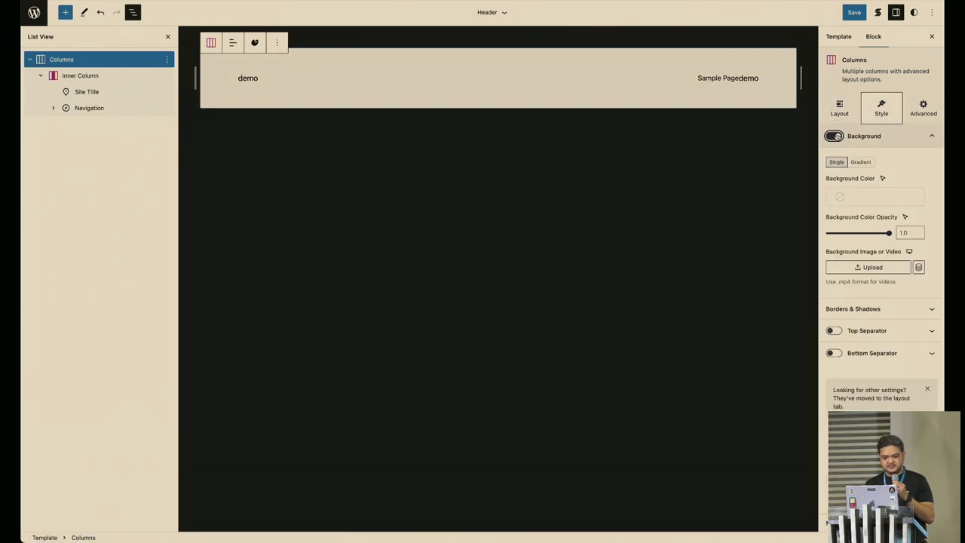
click(852, 200)
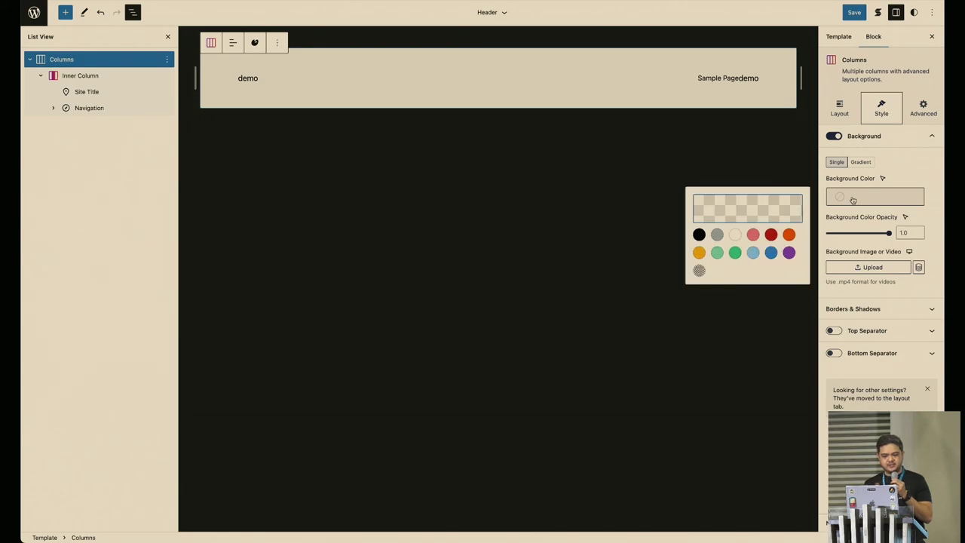
click(718, 223)
drag(719, 296, 692, 303)
- Transform the header's standalone site title into a Site Logo block using the logo image from the media library
click(243, 84)
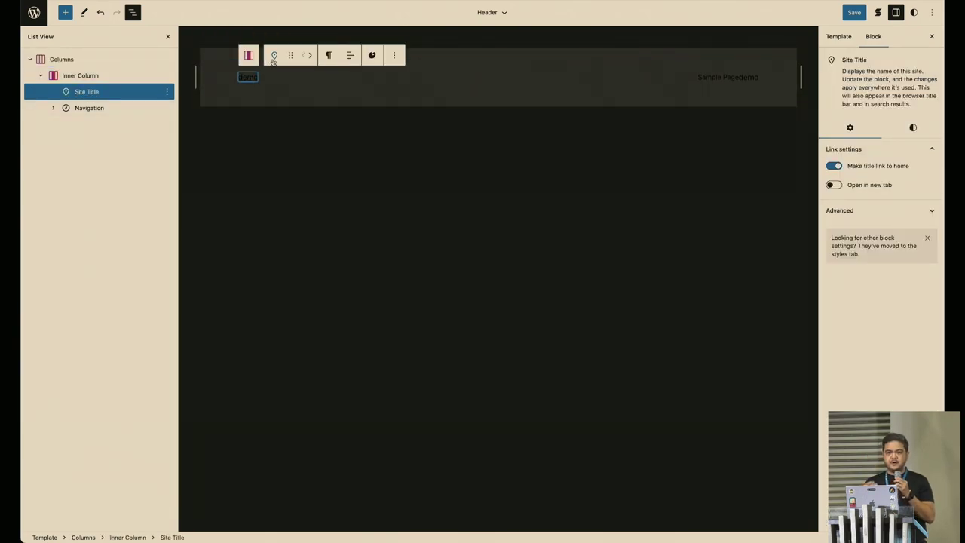
click(274, 55)
click(290, 131)
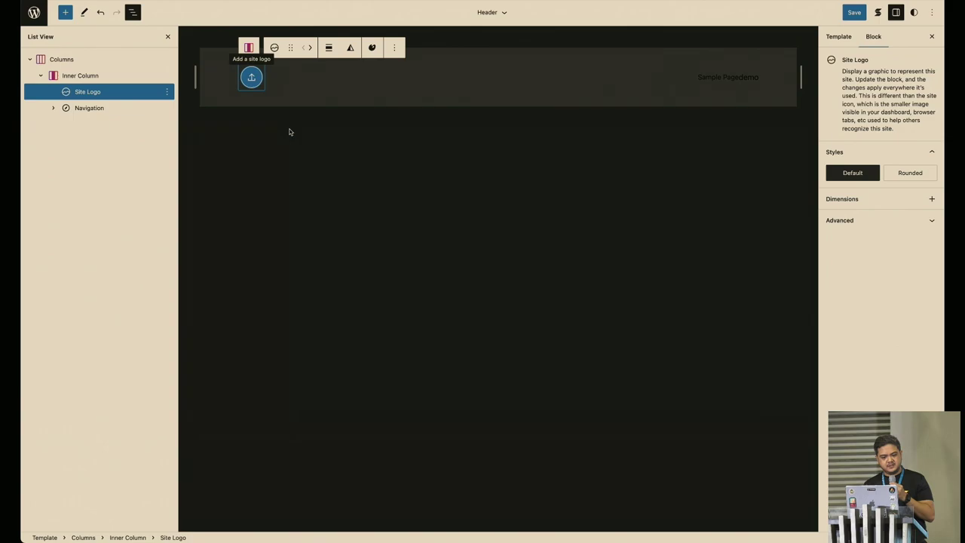
click(251, 80)
click(74, 112)
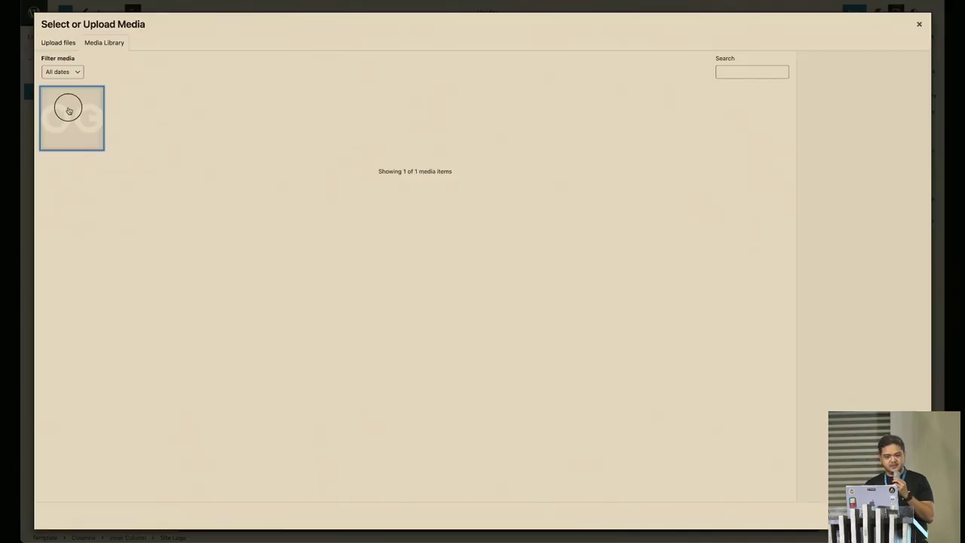
click(897, 516)
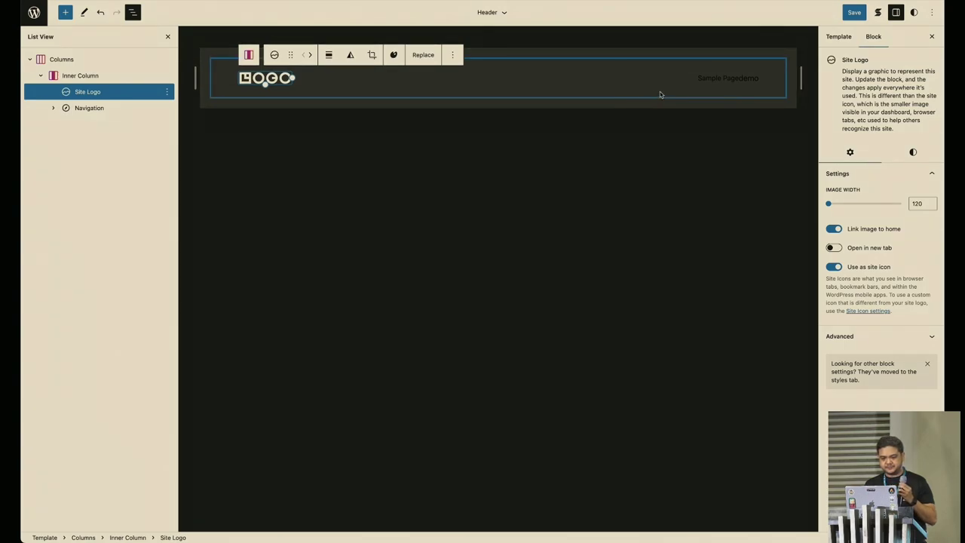
- Rename the header navigation's Sample Page link to Home and change its site title text to Contact Us
click(708, 79)
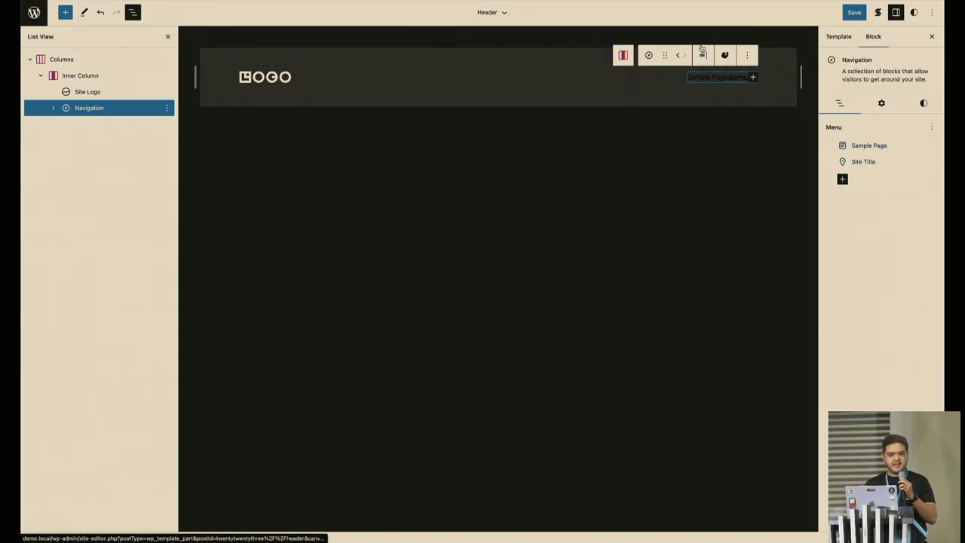
triple_click(701, 78)
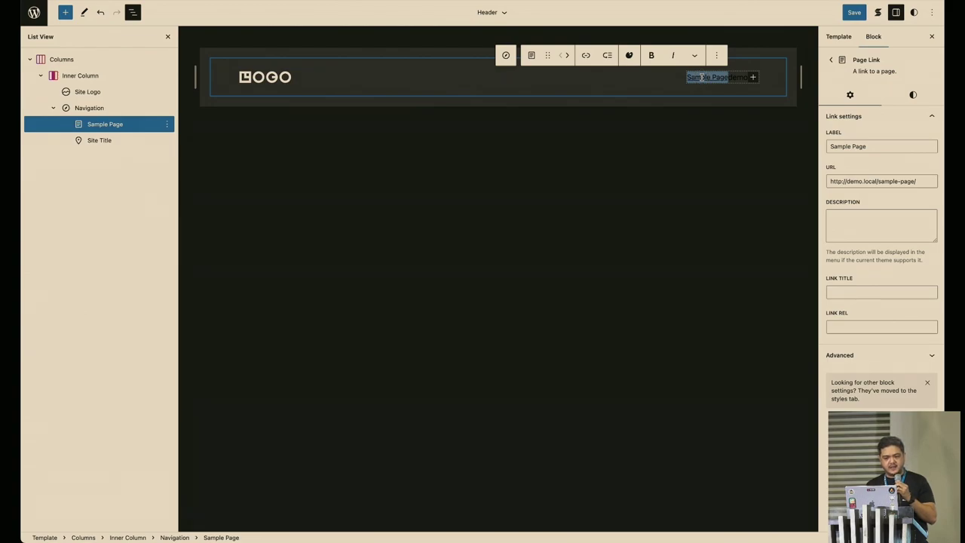
text(Home)
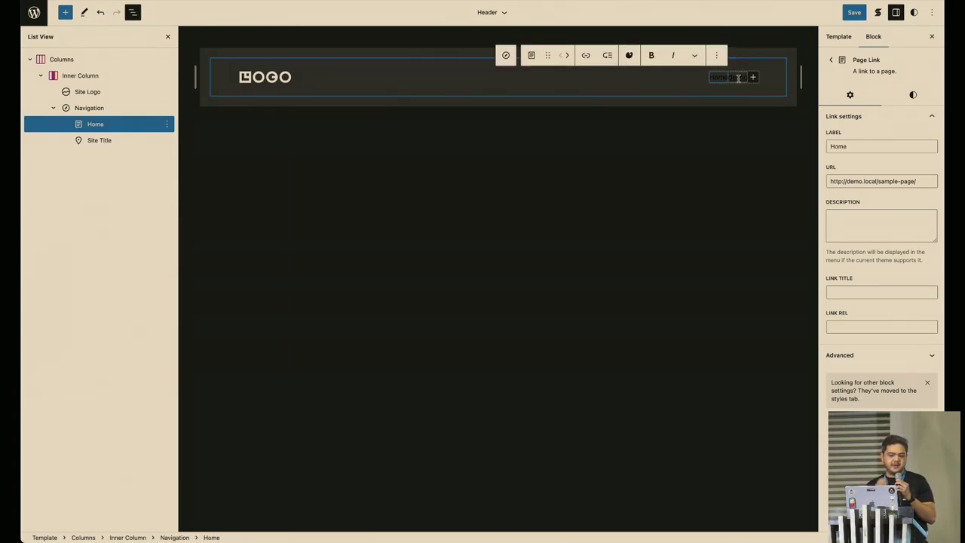
double_click(738, 77)
text(Contact)
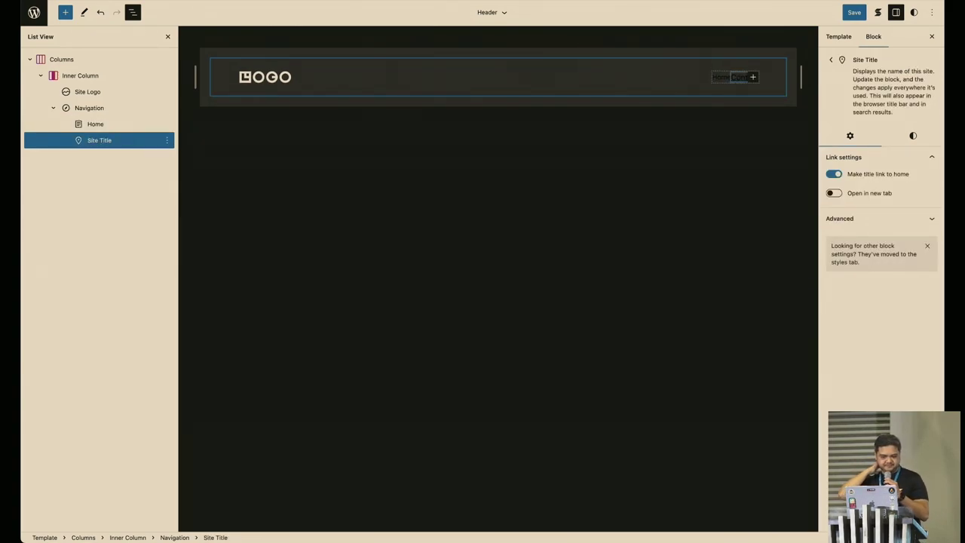
text( Us)
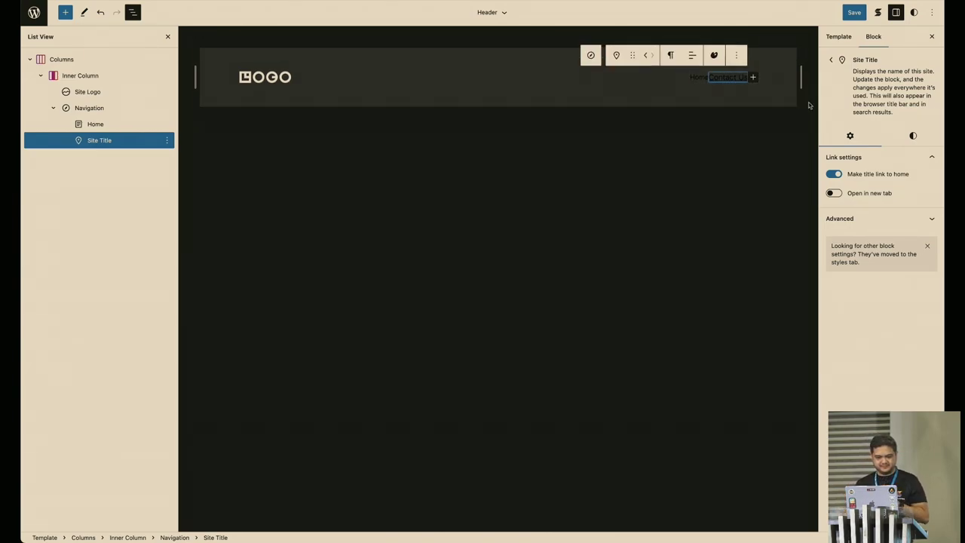
- Set the Navigation block's text color to white and its block spacing to 2
click(670, 77)
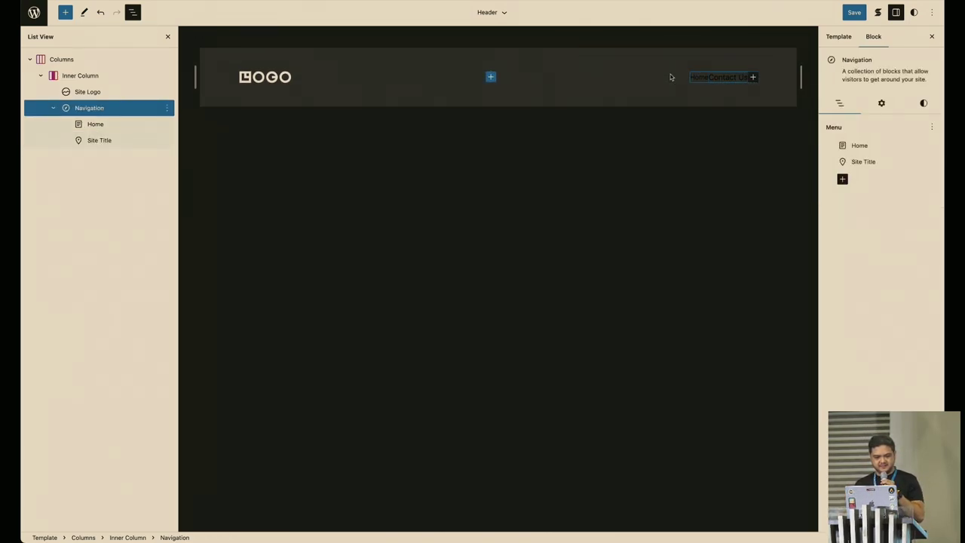
click(882, 103)
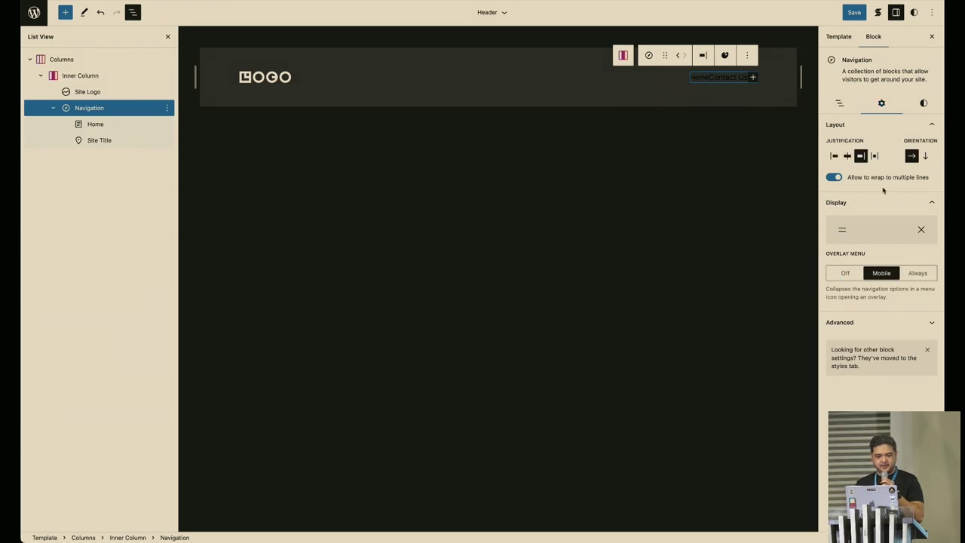
click(923, 104)
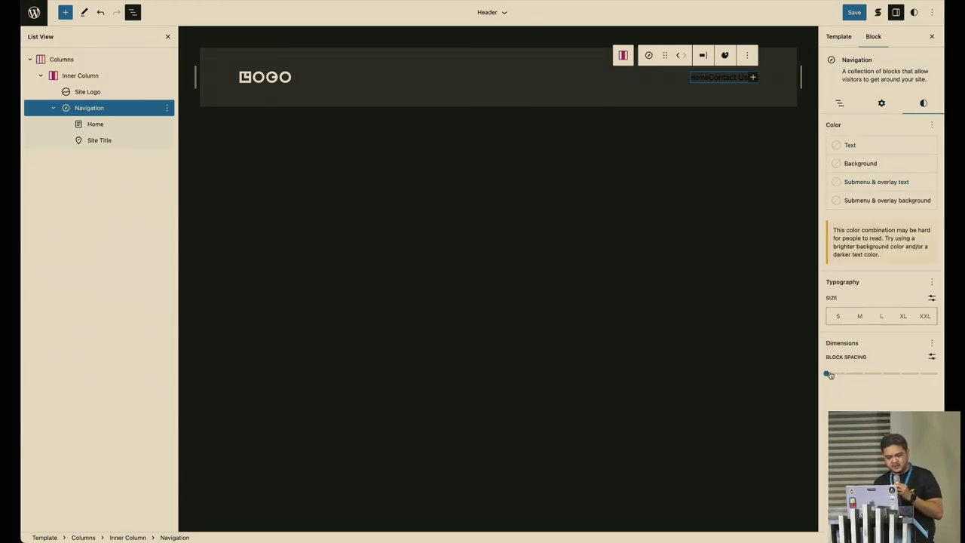
click(850, 145)
click(743, 198)
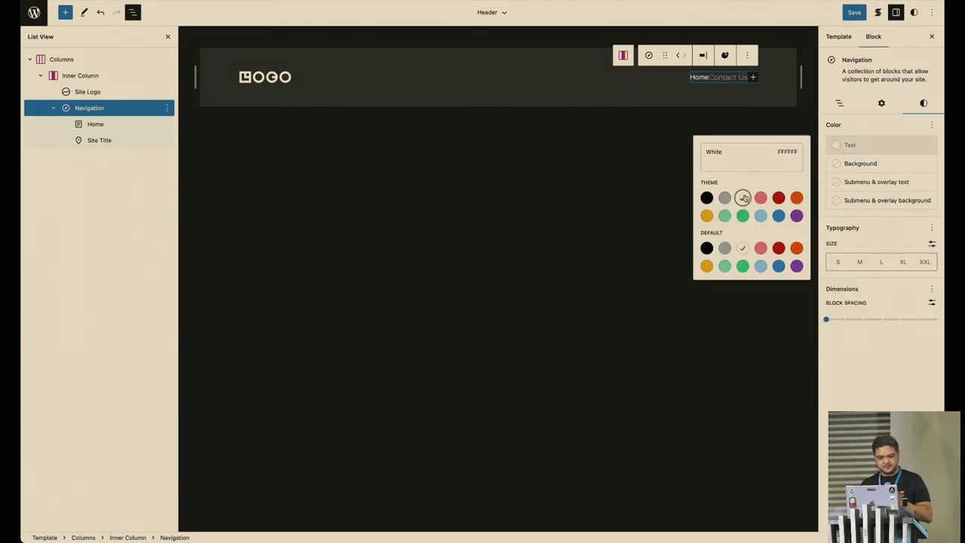
drag(830, 320, 857, 320)
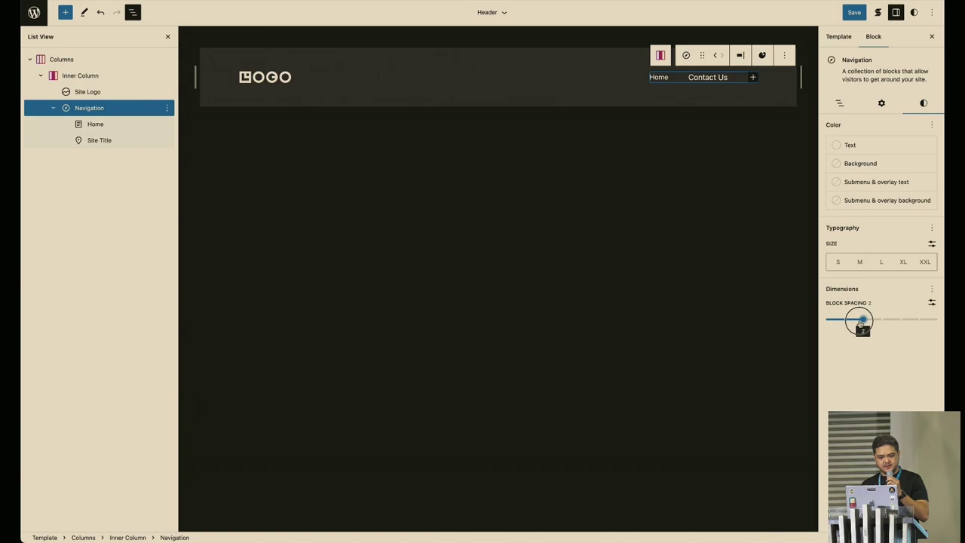
- Save the changes to the Header template part
click(749, 265)
click(854, 13)
click(854, 13)
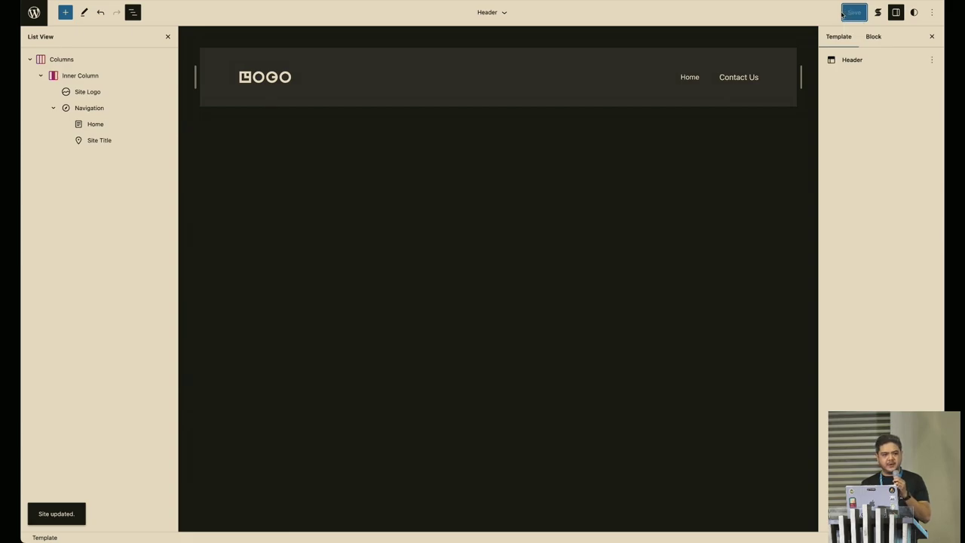
- Exit the editor and check the new header on the live site, following its Home and Contact Us links
click(34, 14)
click(34, 13)
mouse_move(33, 15)
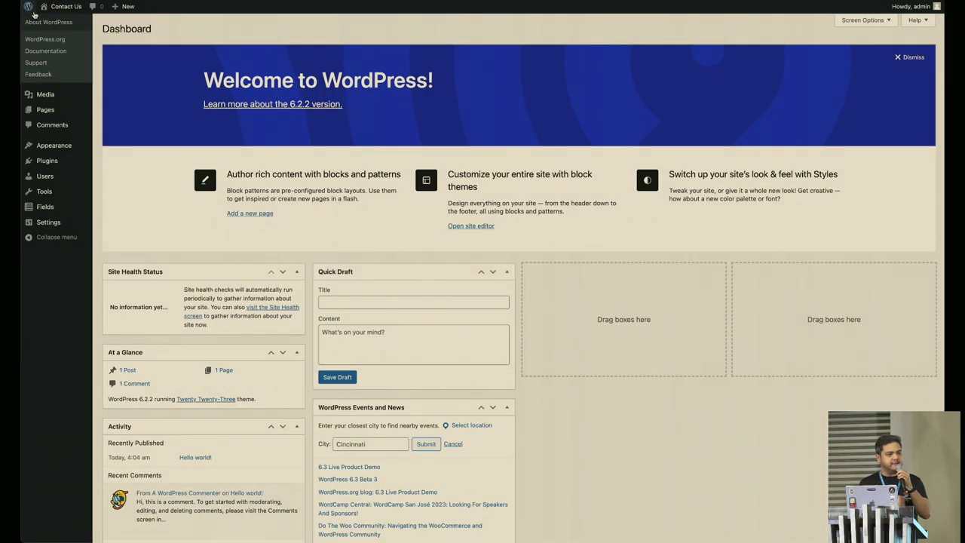
mouse_move(65, 7)
click(48, 22)
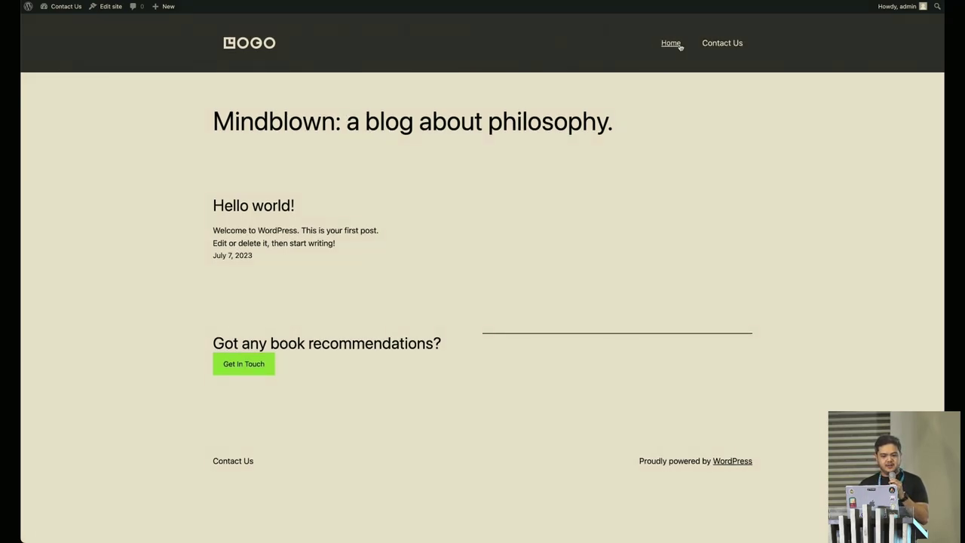
click(680, 45)
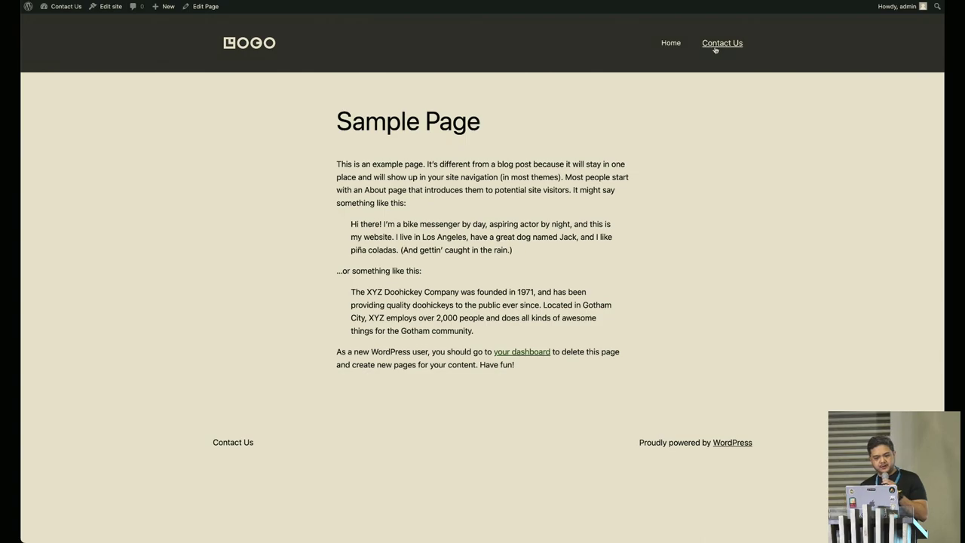
click(713, 47)
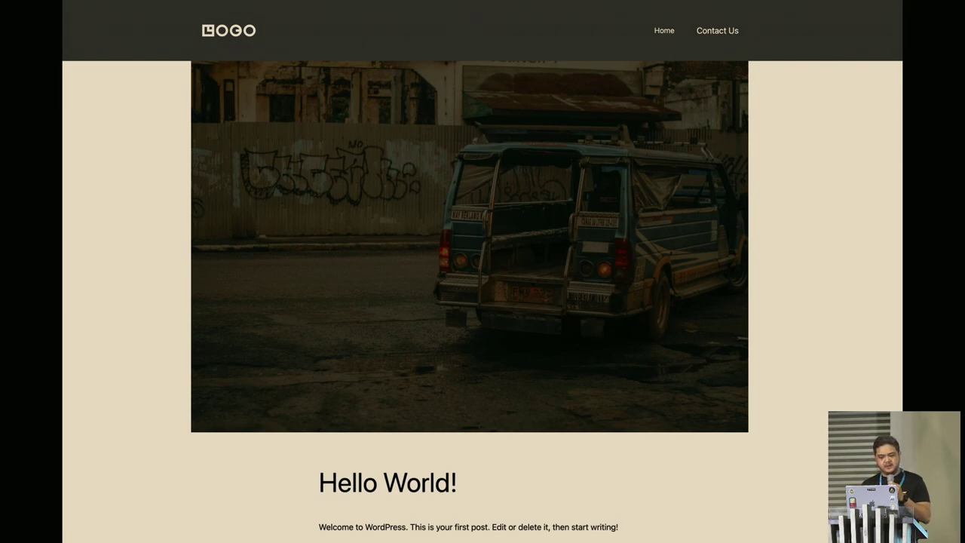
key(Right)
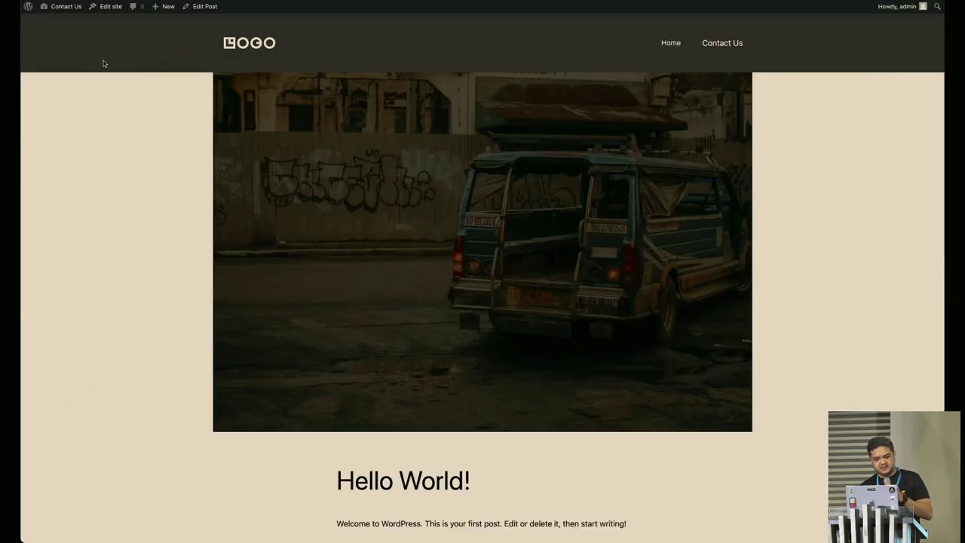
- Open the Single template for editing in the site editor and expand its nested groups in the block list
click(108, 8)
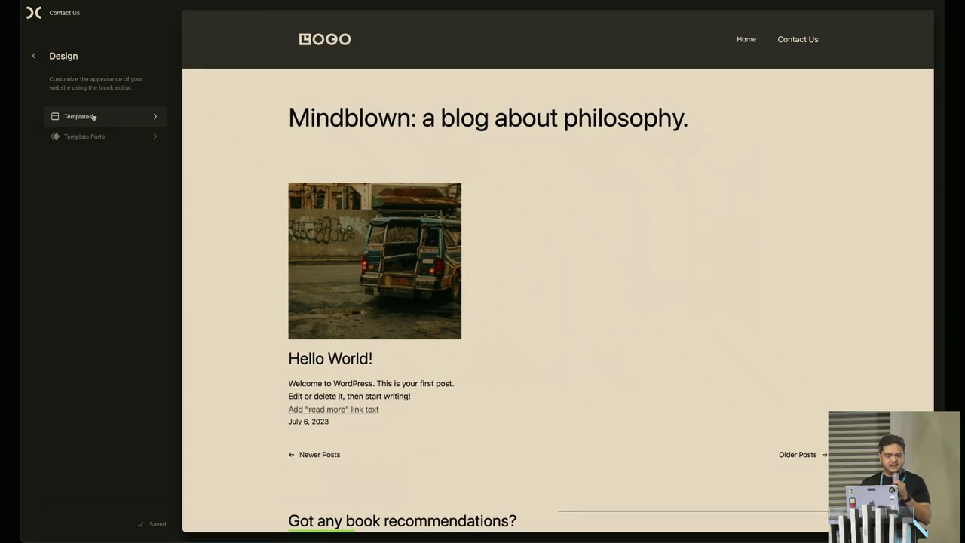
click(92, 117)
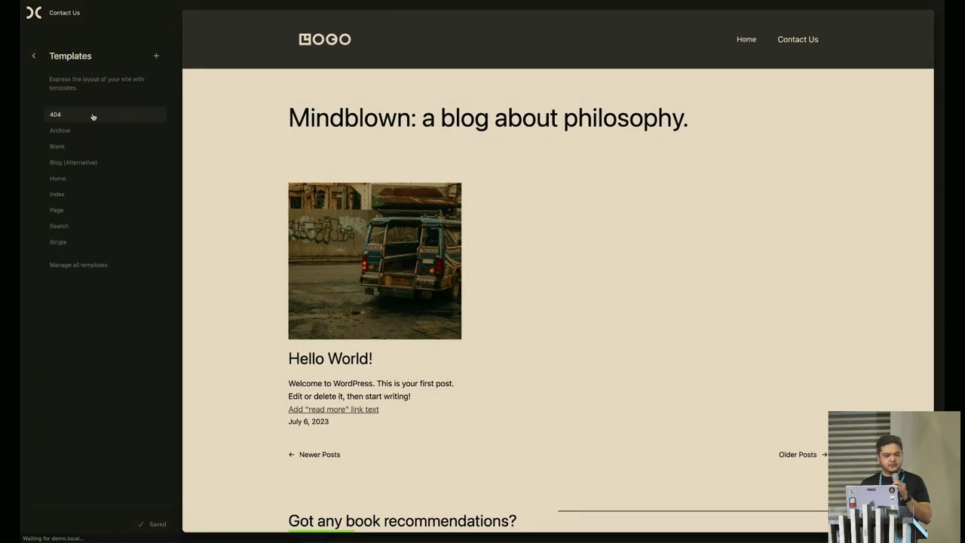
click(62, 246)
click(430, 194)
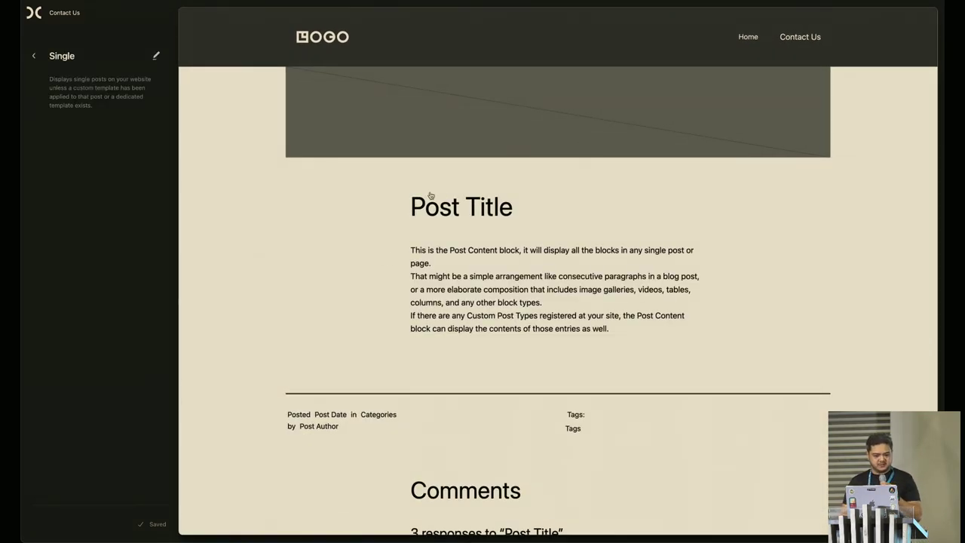
click(136, 13)
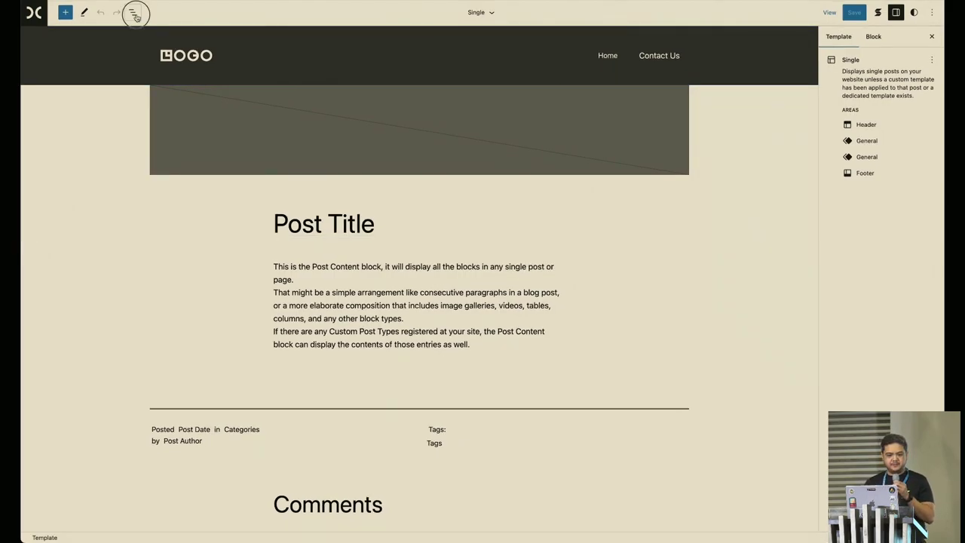
click(45, 75)
click(30, 76)
click(40, 91)
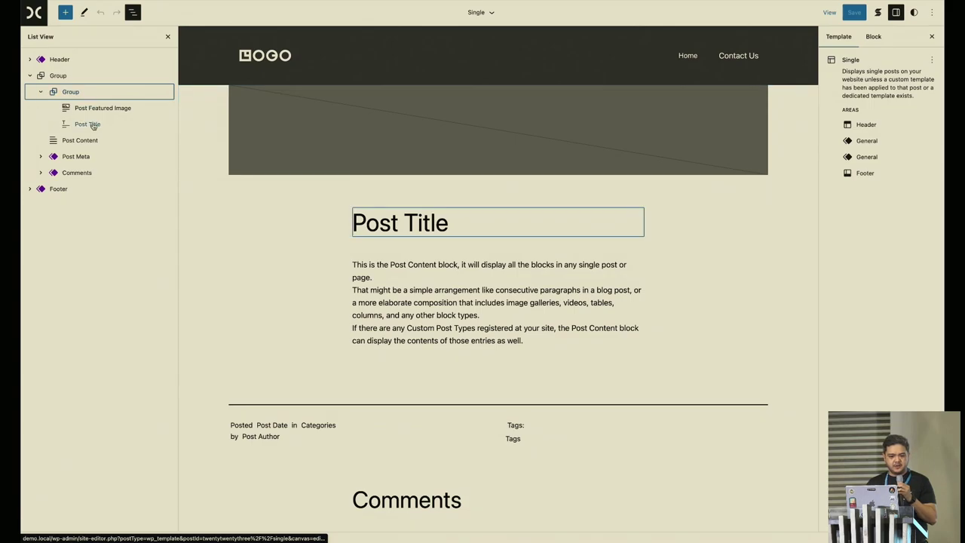
- Insert a Columns block with a single inner column directly after the Header in the Single template
click(167, 59)
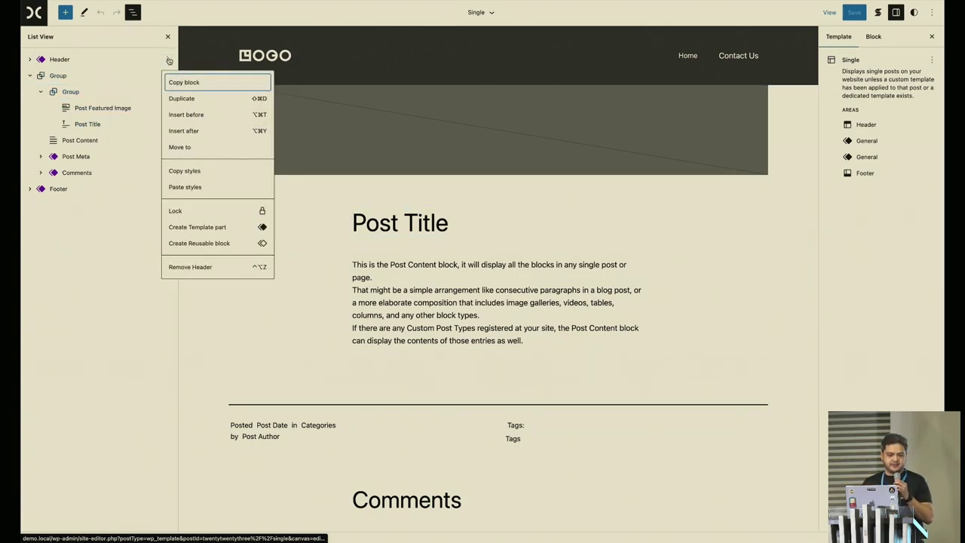
click(189, 130)
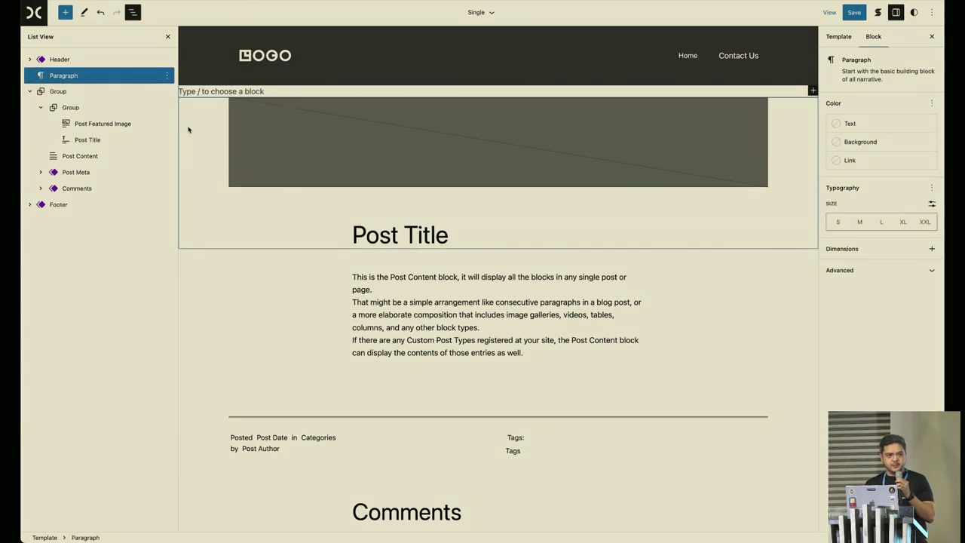
text(/colum)
key(Down)
key(Return)
click(204, 149)
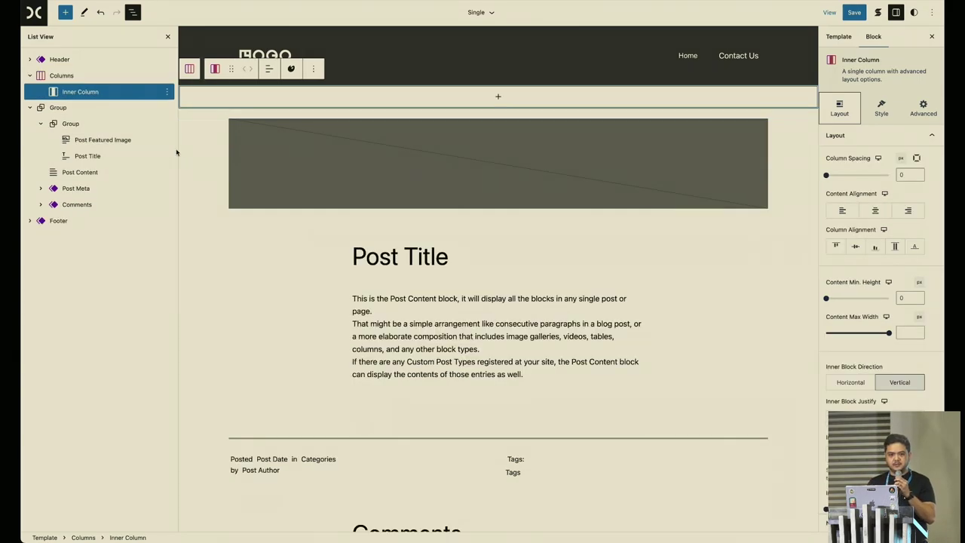
- Move the Post Title block into the new inner column and select the parent Columns block
drag(89, 156, 106, 95)
click(40, 92)
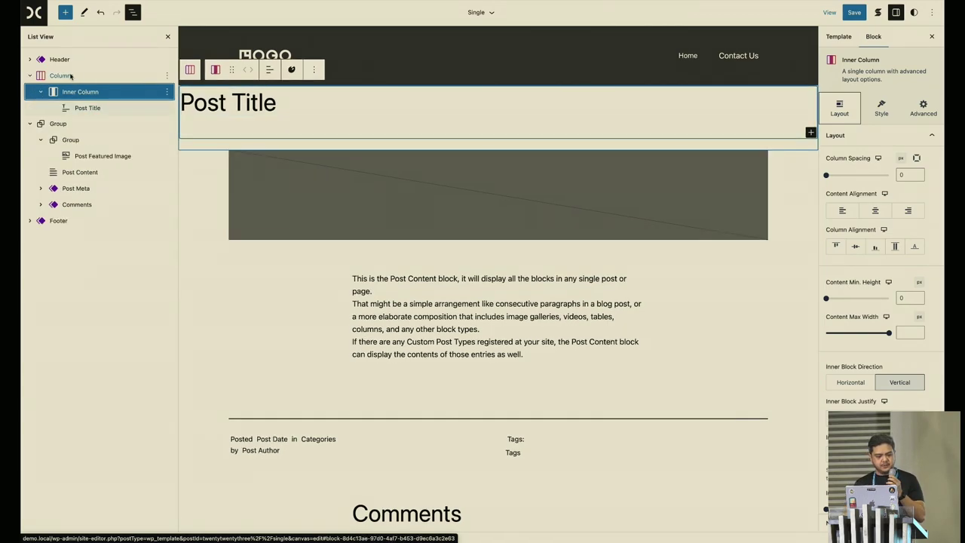
click(60, 76)
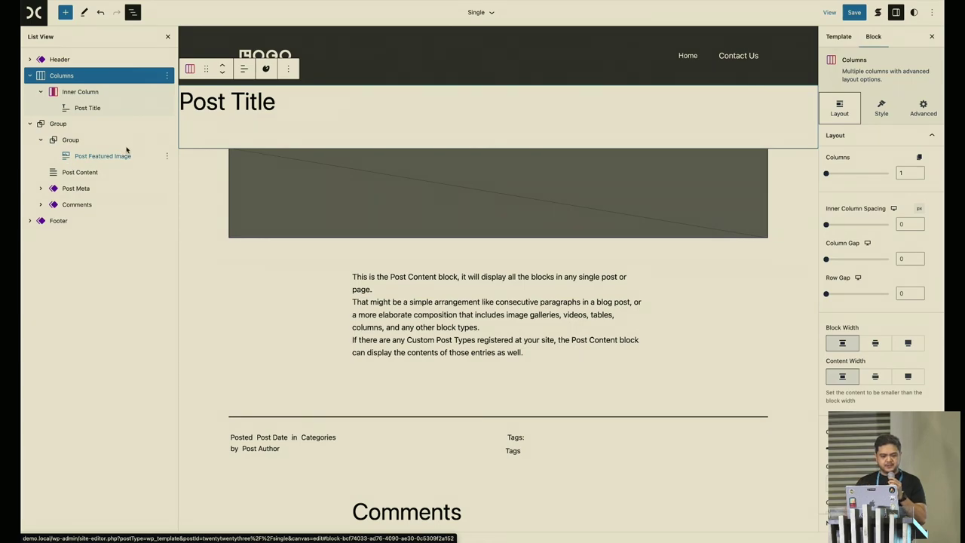
- Remove the nested group containing the Post Featured Image and enable a background on the Columns block
click(167, 140)
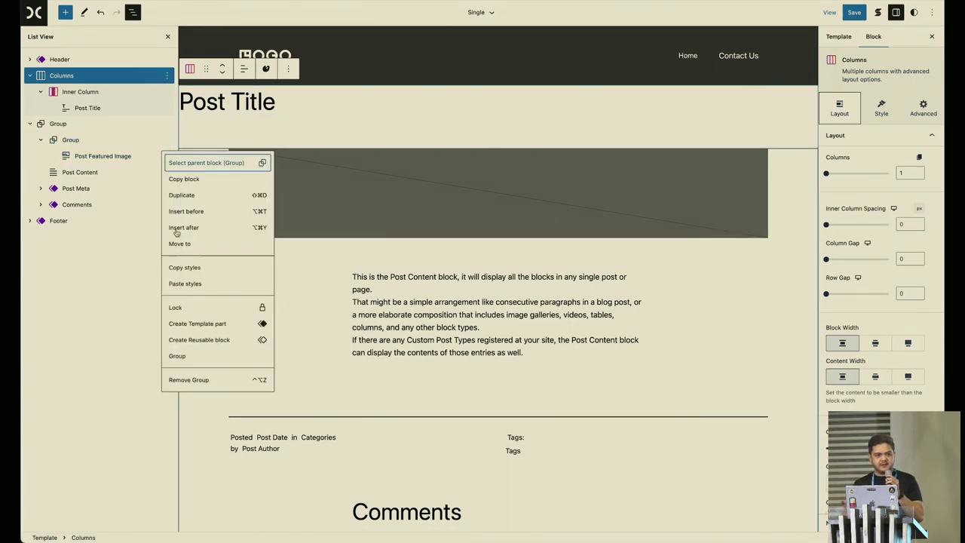
click(189, 379)
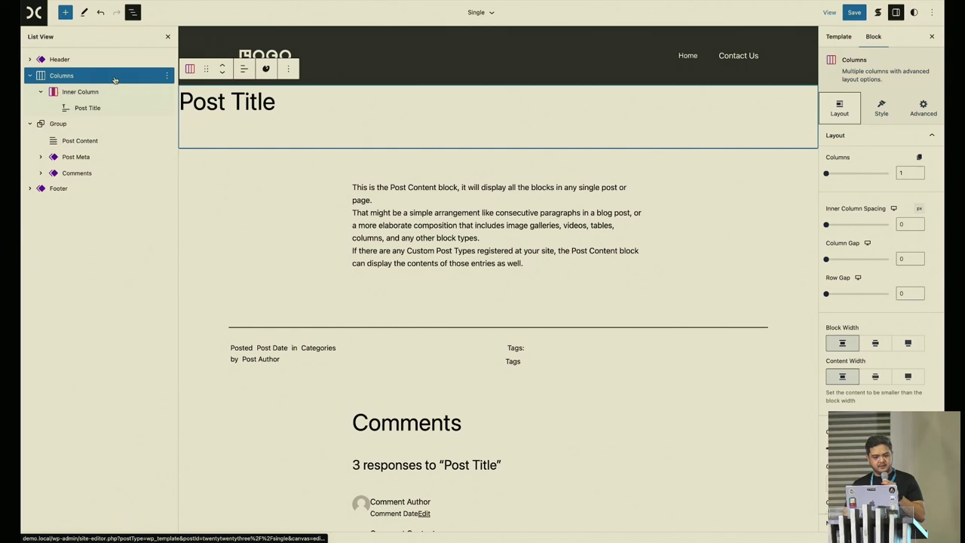
click(884, 121)
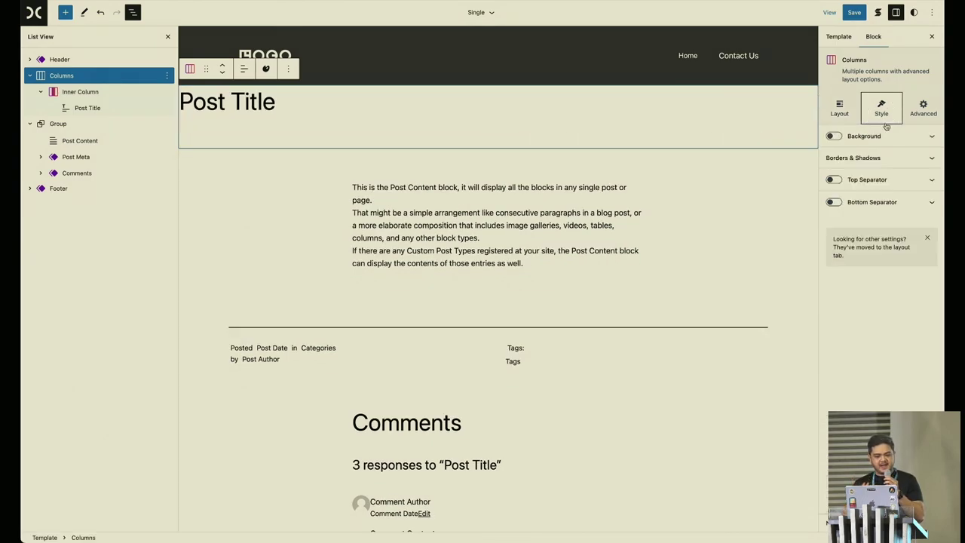
click(833, 136)
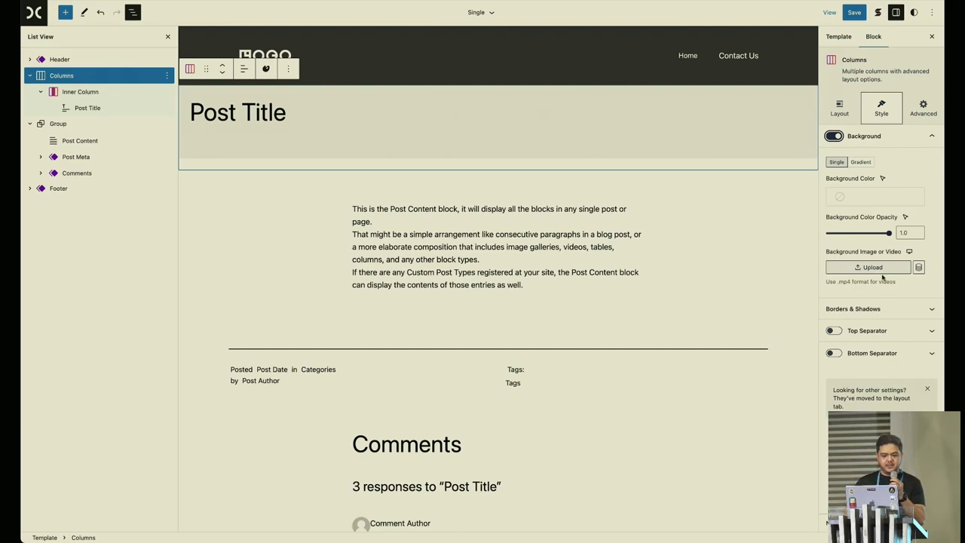
- Apply the Current Post's Featured Image URL as the Columns block's dynamic background image, with image size Large
click(919, 267)
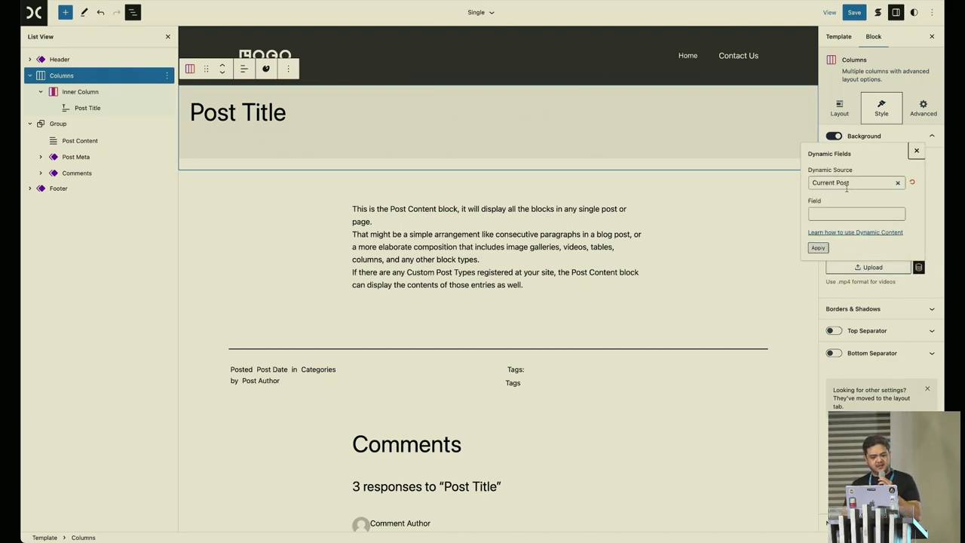
click(850, 215)
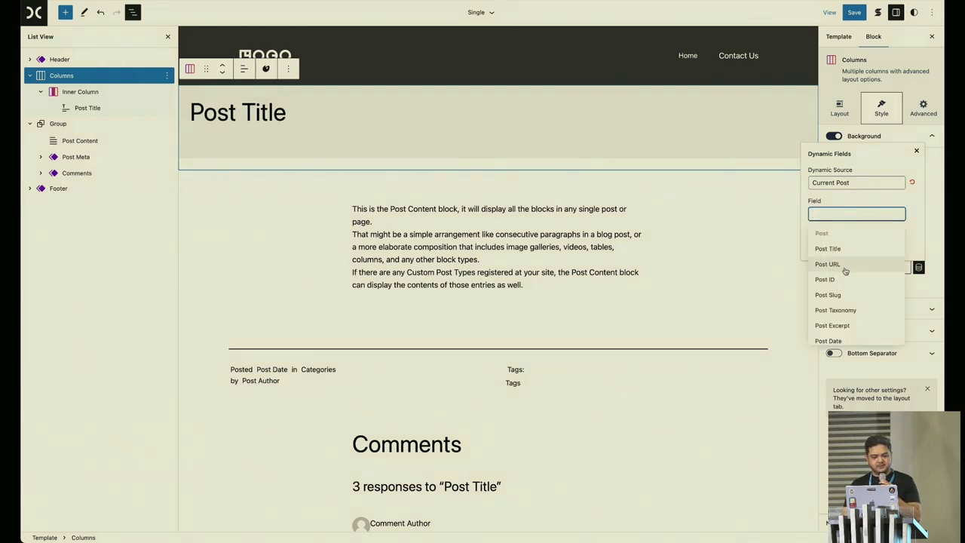
scroll(845, 271, down, 5)
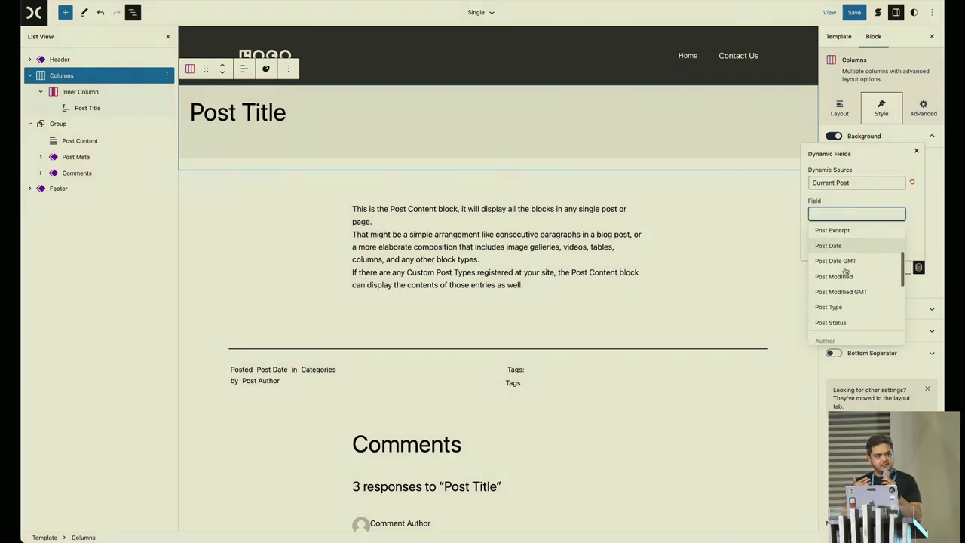
scroll(845, 272, down, 6)
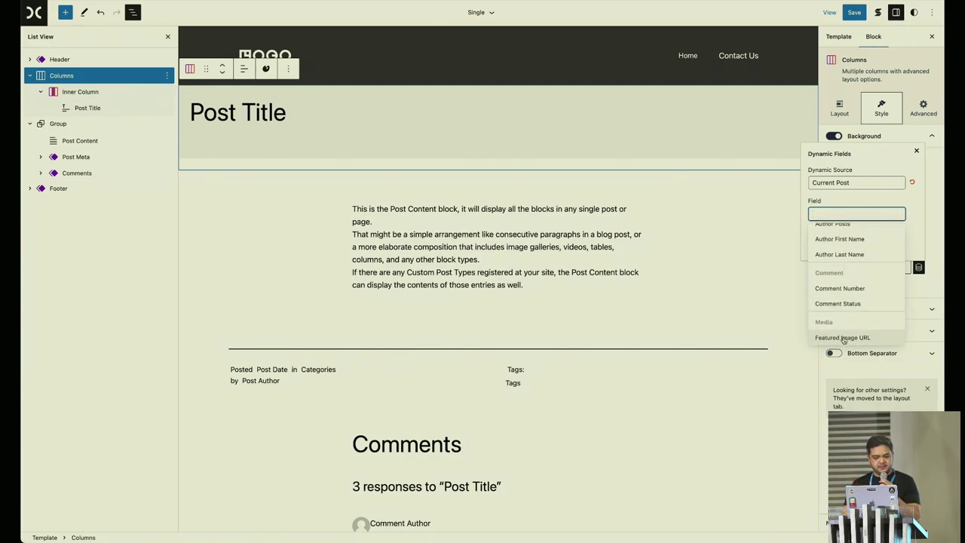
click(844, 340)
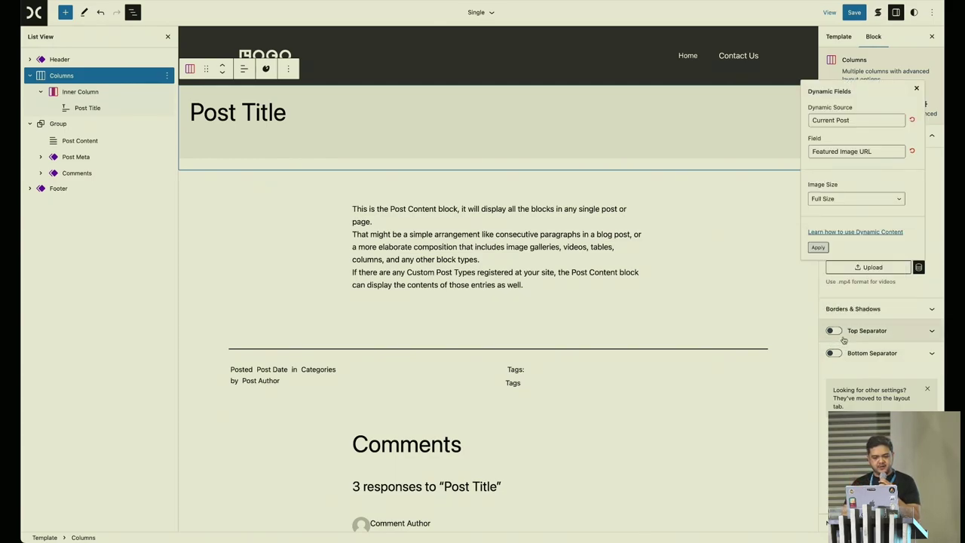
click(830, 201)
click(838, 193)
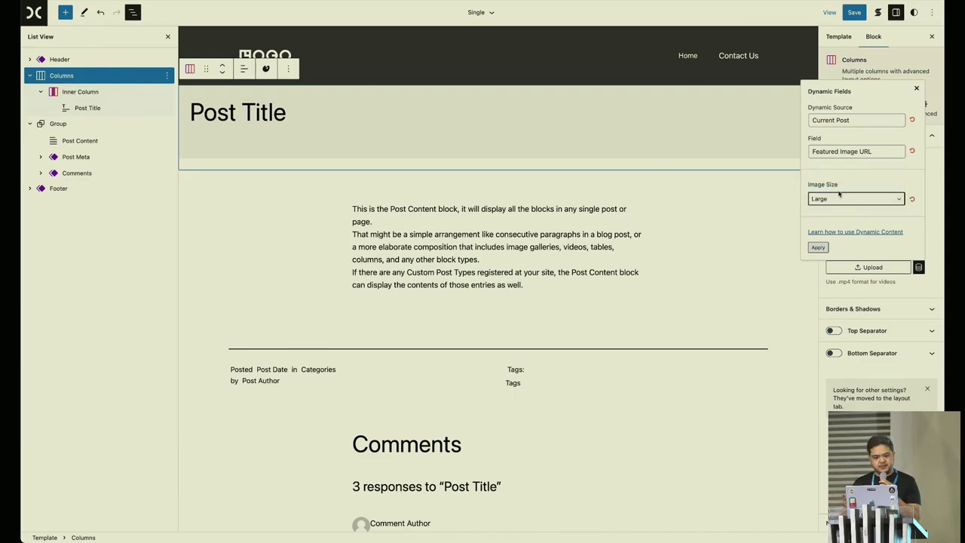
click(818, 248)
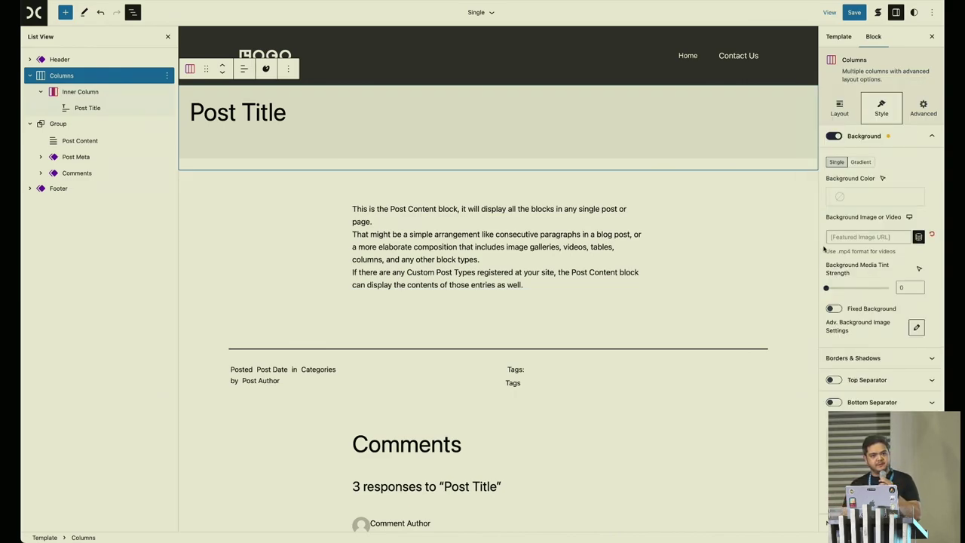
- Save the Single template and check the new title banner on the live Hello World! post
click(856, 13)
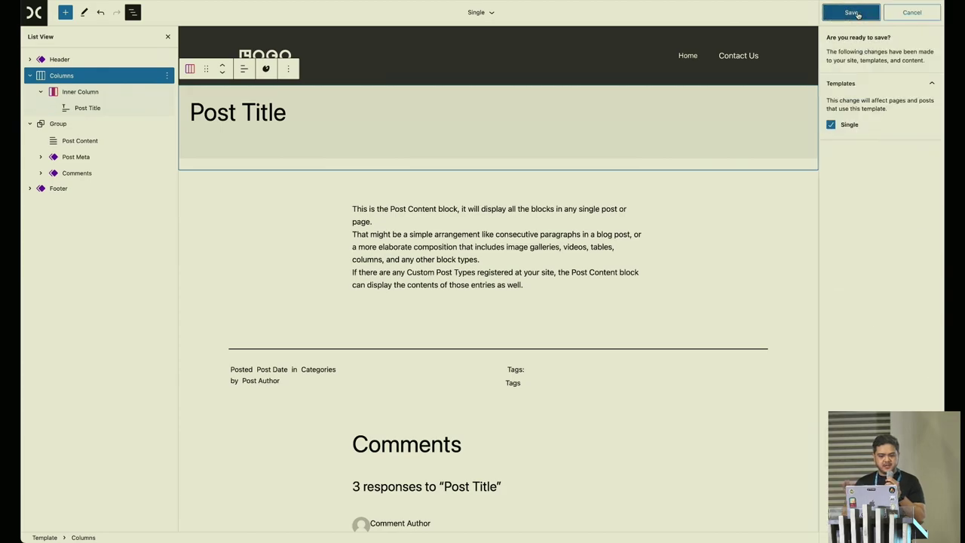
click(857, 14)
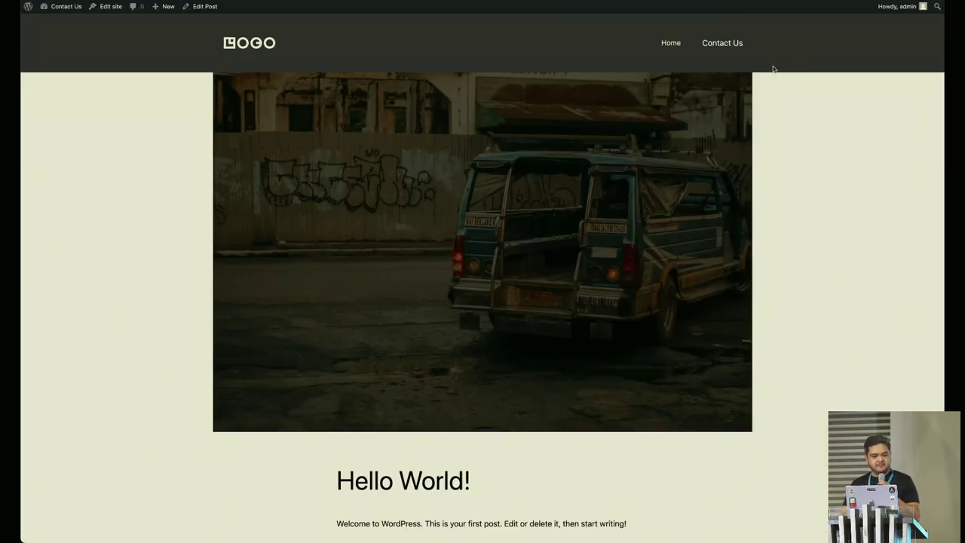
key(ctrl+Tab)
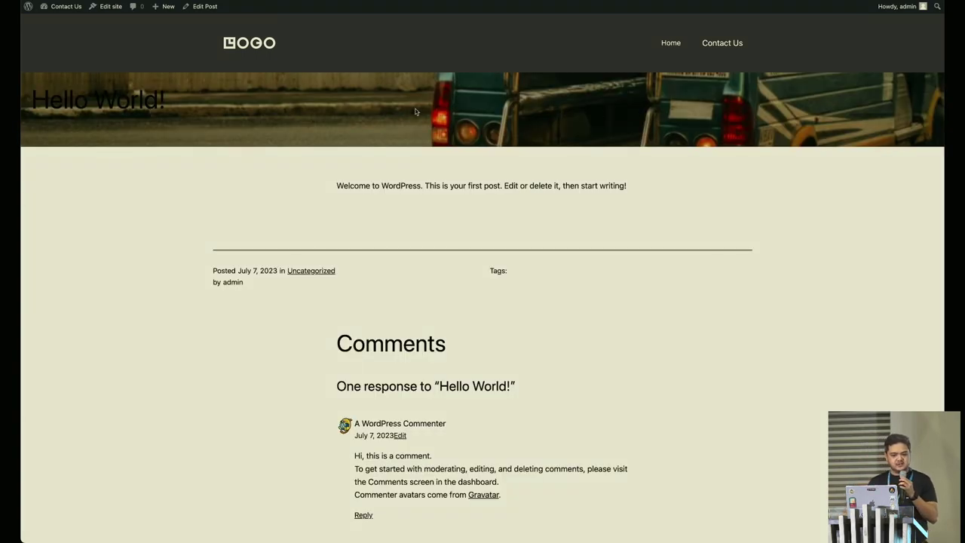
drag(32, 100, 89, 101)
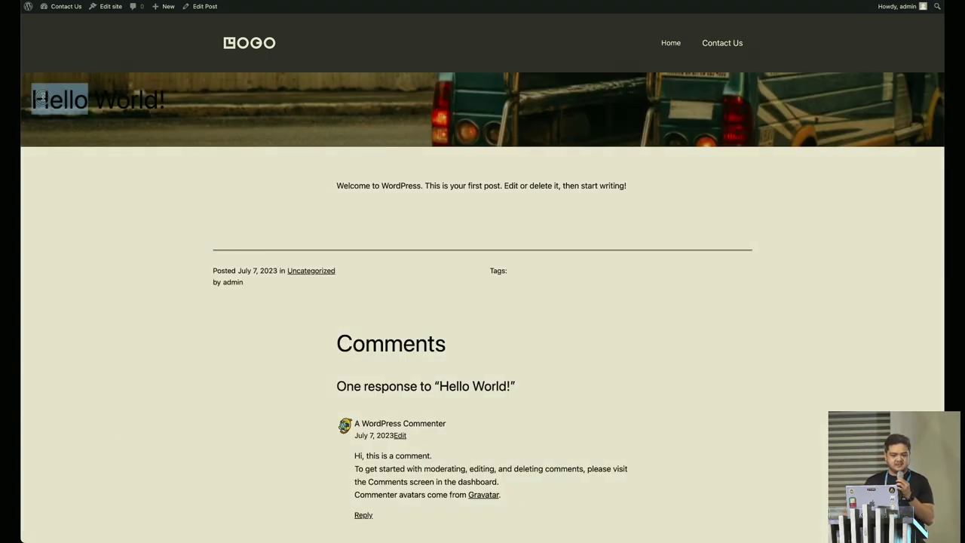
click(201, 154)
- Return to the Single template and set the Columns block's background media tint strength to 6
key(ctrl+Tab)
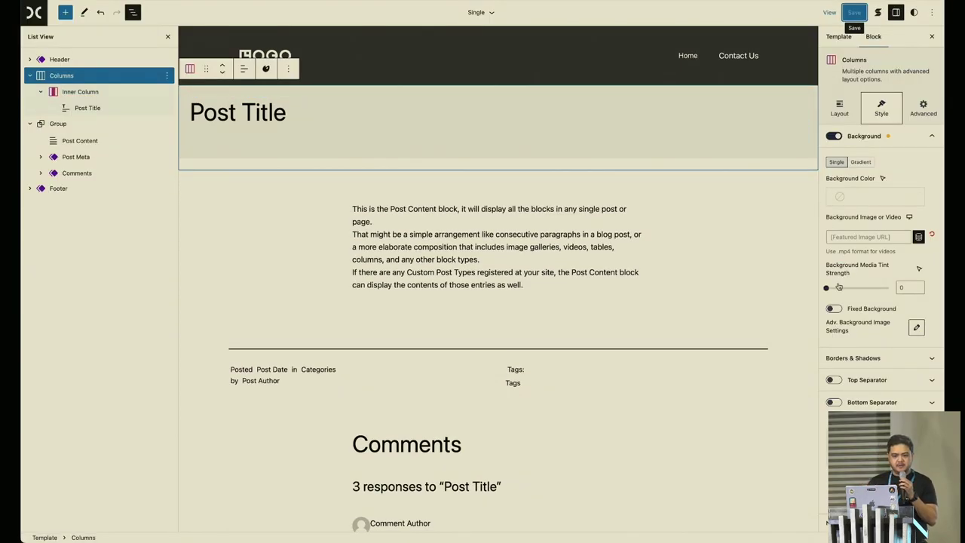
drag(826, 287, 864, 293)
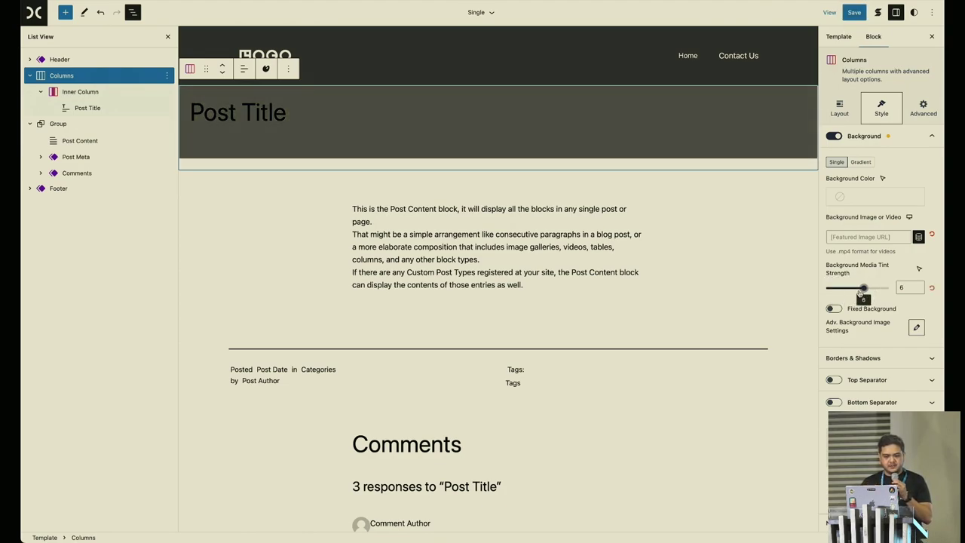
- Set the Columns block's width to Align Full and its content width to the narrowest option
click(845, 112)
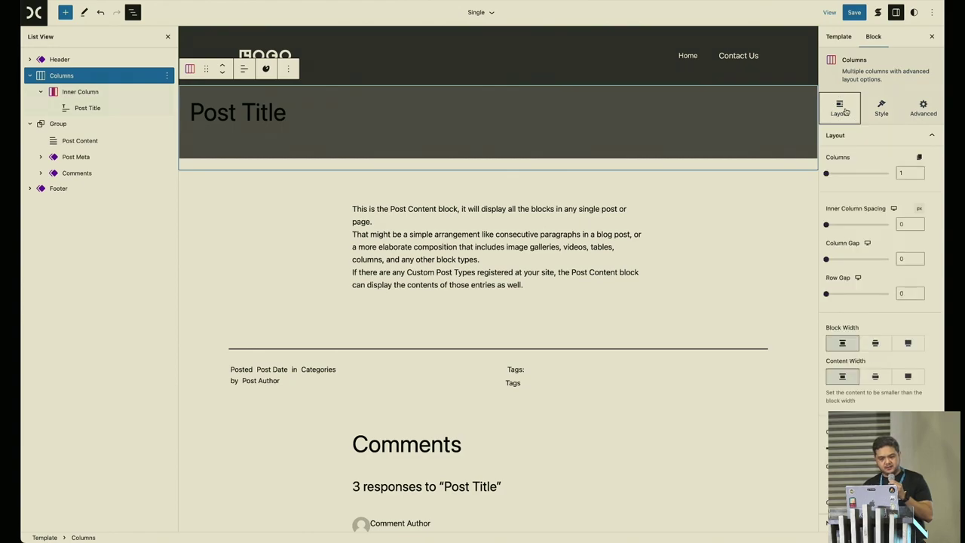
click(901, 344)
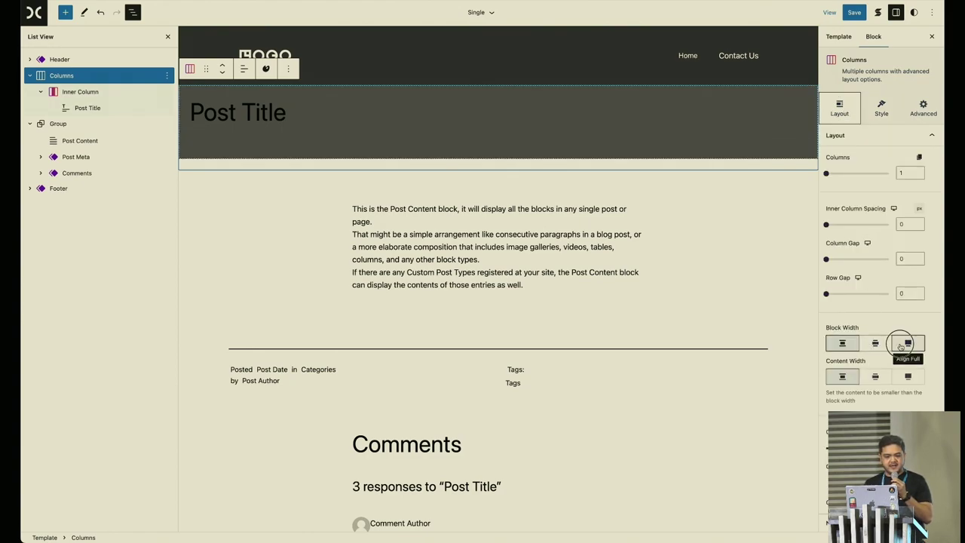
click(843, 377)
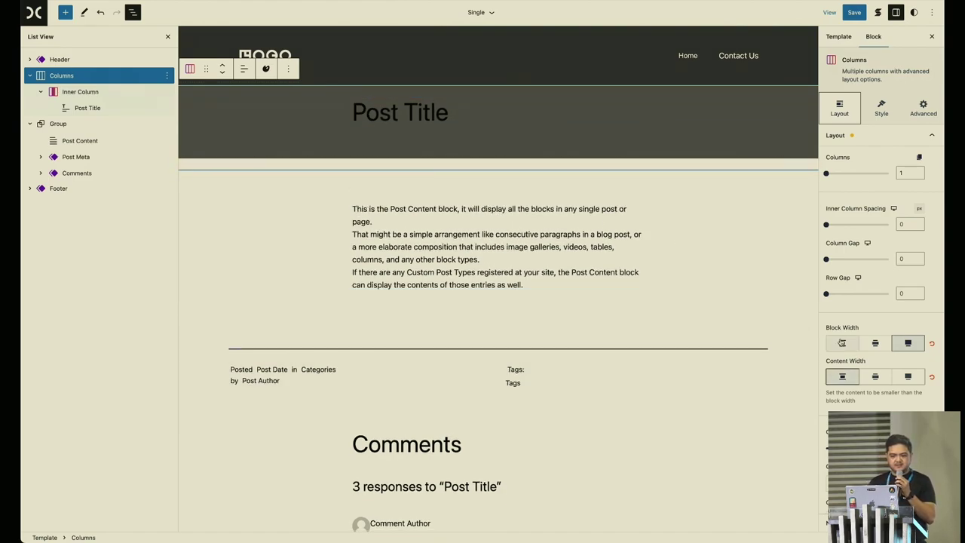
scroll(869, 314, down, 5)
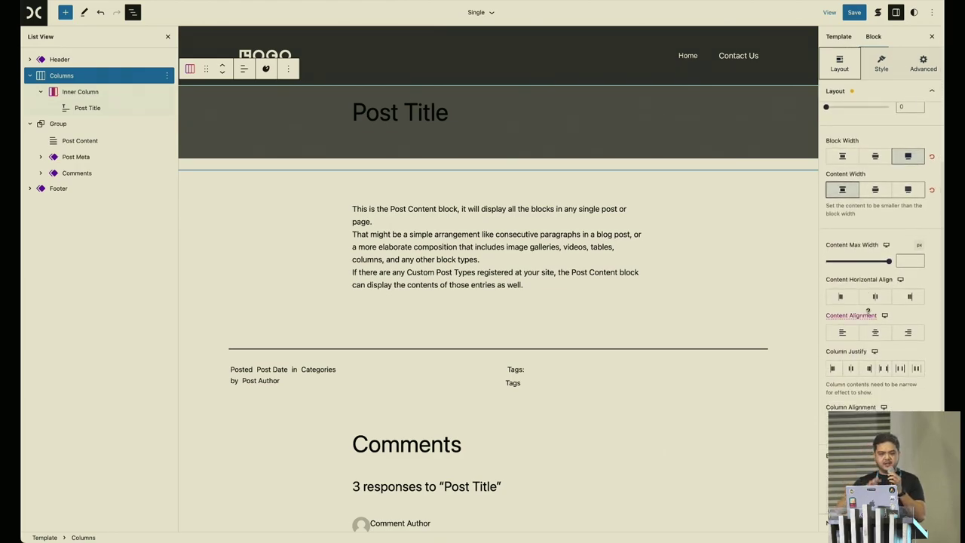
scroll(877, 127, up, 3)
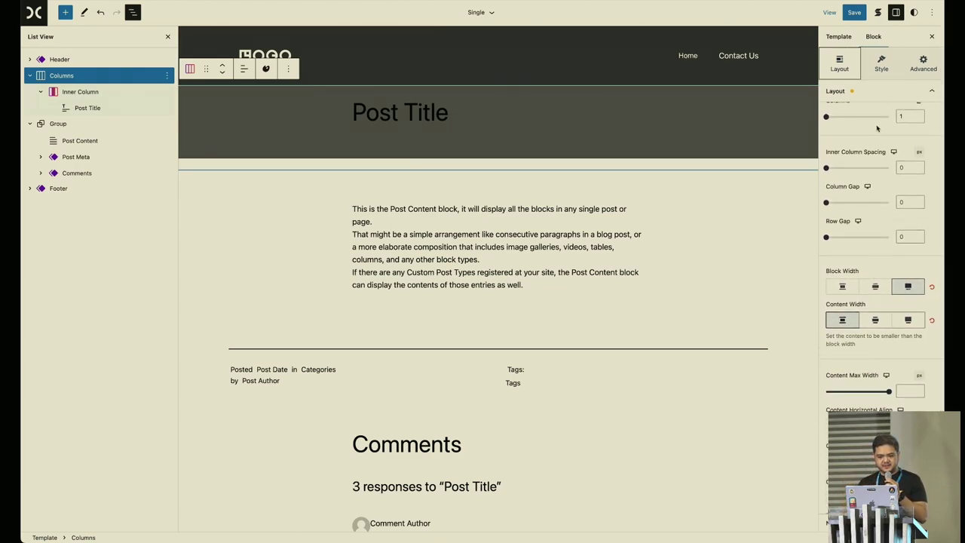
- Unlink the inner column's paddings and set its top padding to 200 px
click(95, 92)
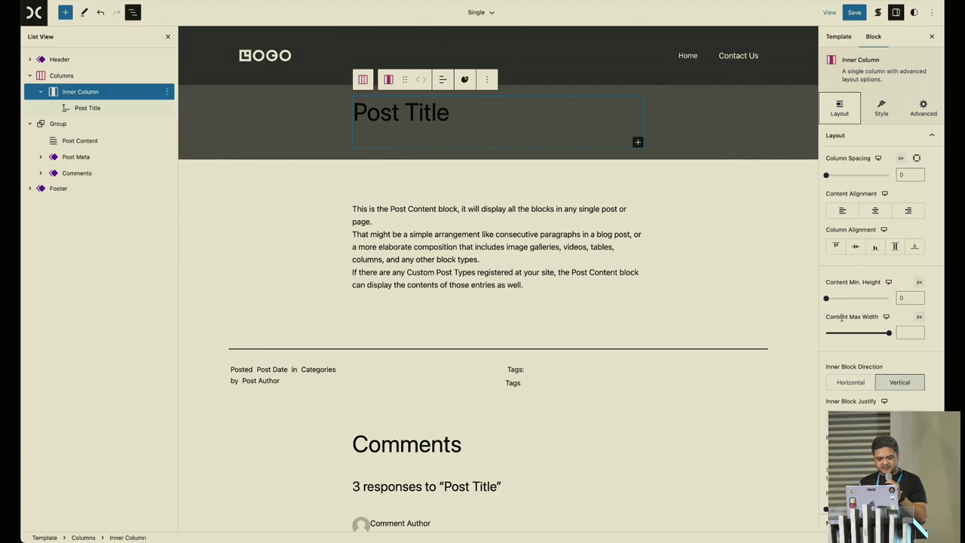
scroll(836, 301, down, 3)
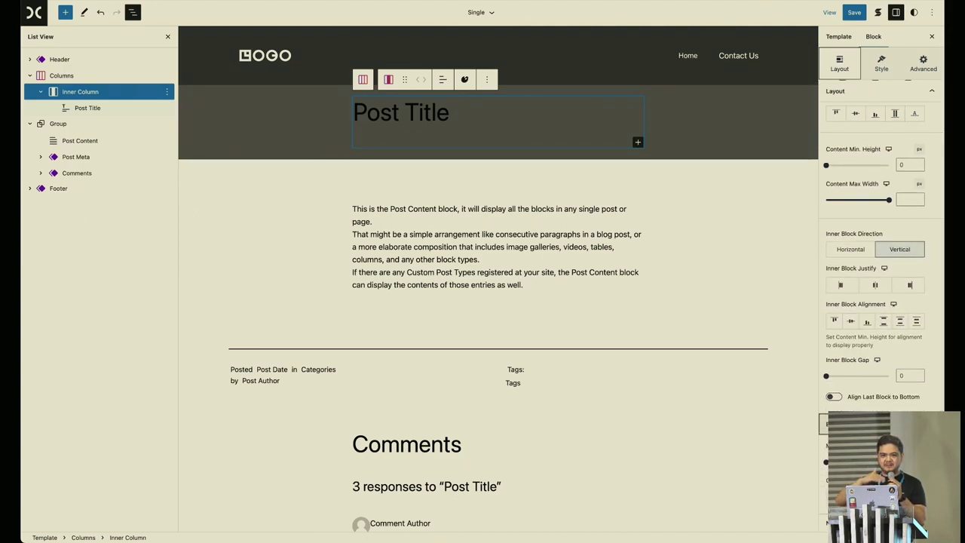
scroll(882, 301, down, 4)
scroll(882, 302, down, 1)
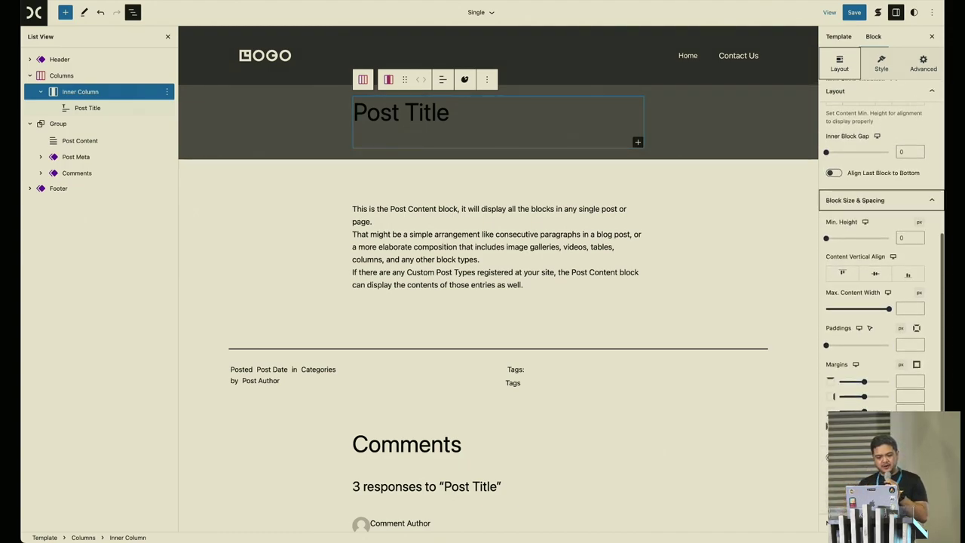
click(916, 328)
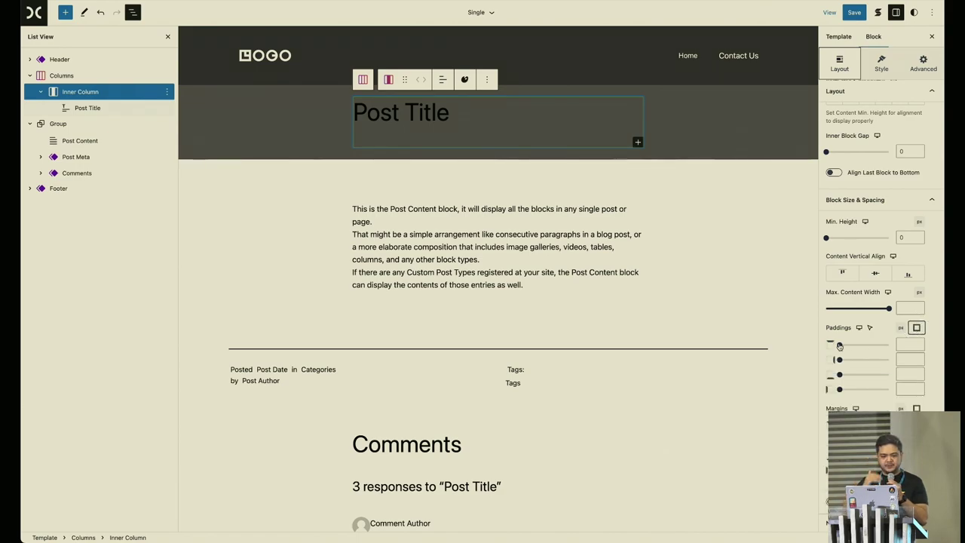
drag(840, 345, 896, 363)
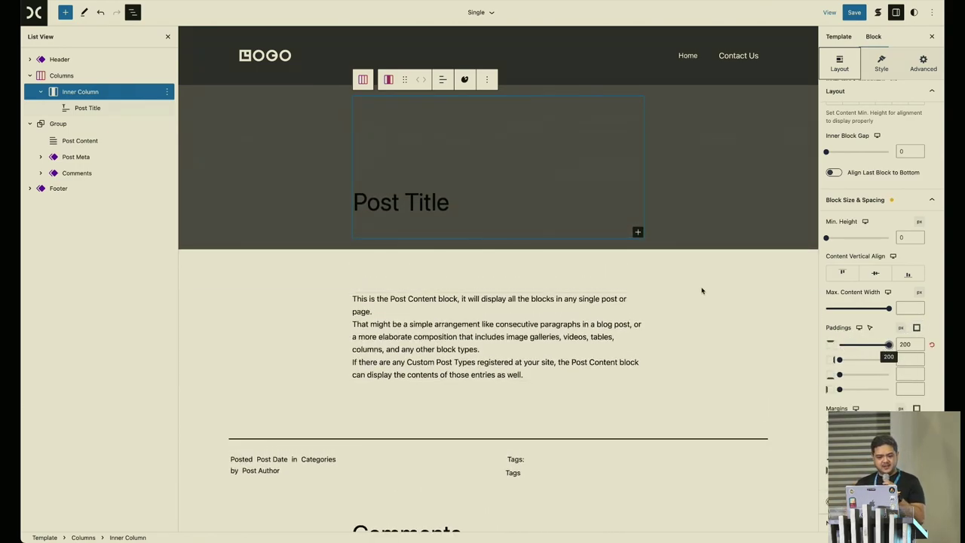
- Set the Post Title's text color to the white theme color
click(432, 201)
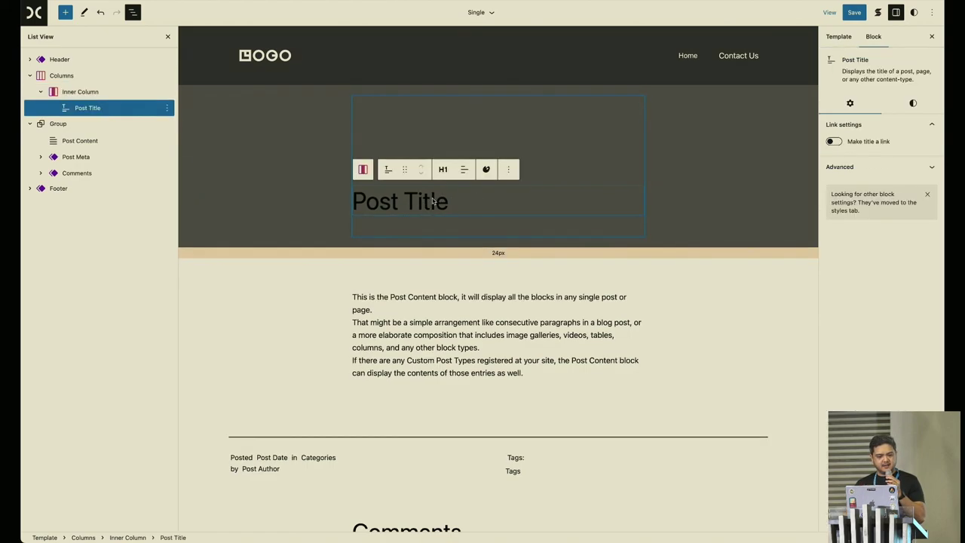
click(912, 104)
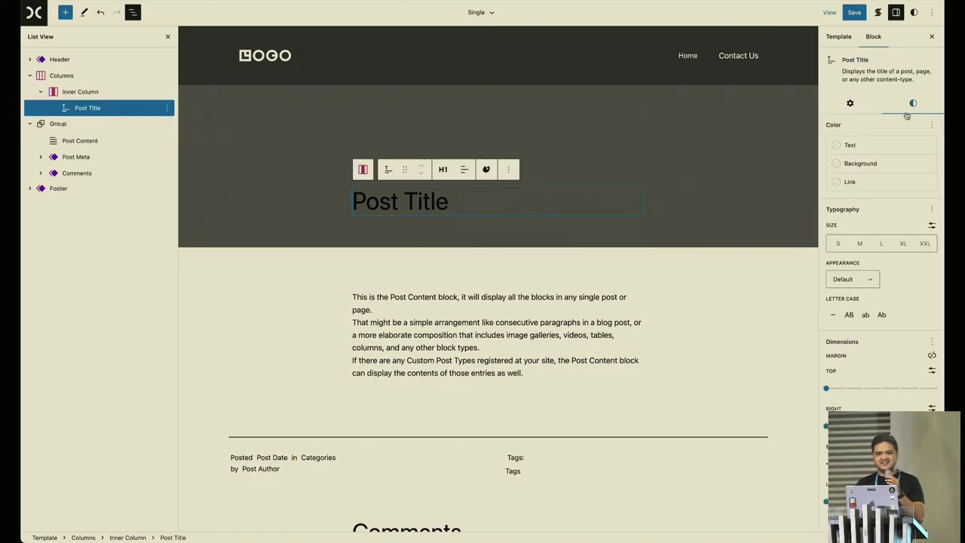
click(859, 144)
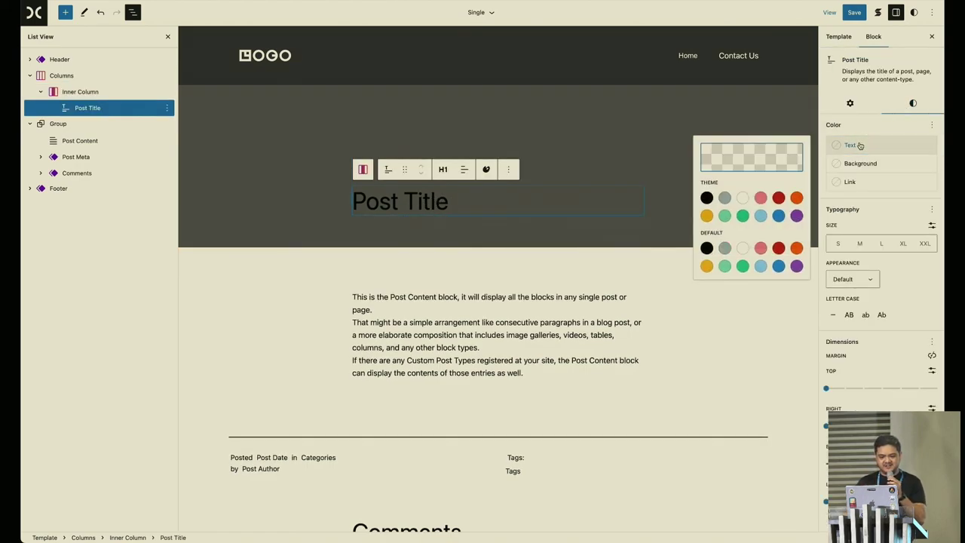
click(742, 198)
click(881, 91)
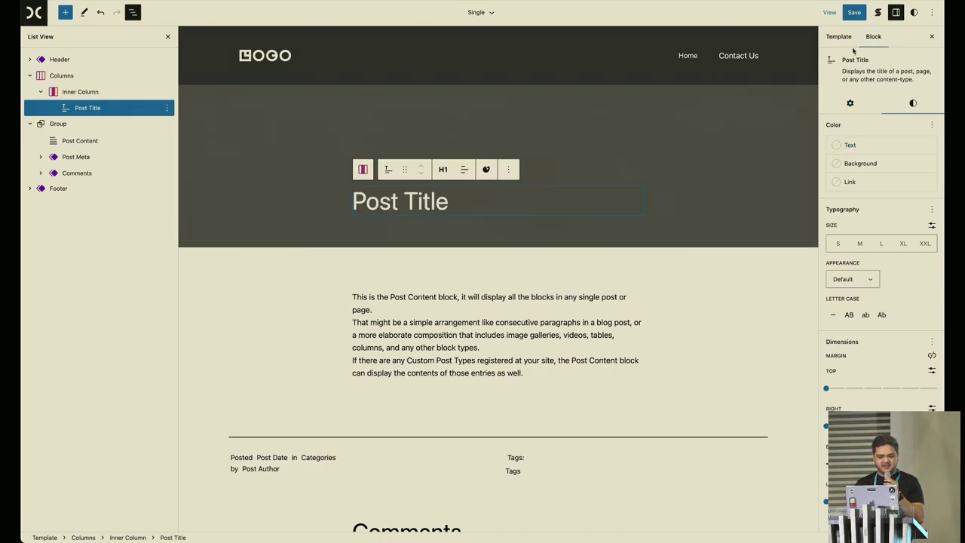
- Save the Single template, check the finished banner on the live post, and switch to the presentation slides
click(853, 12)
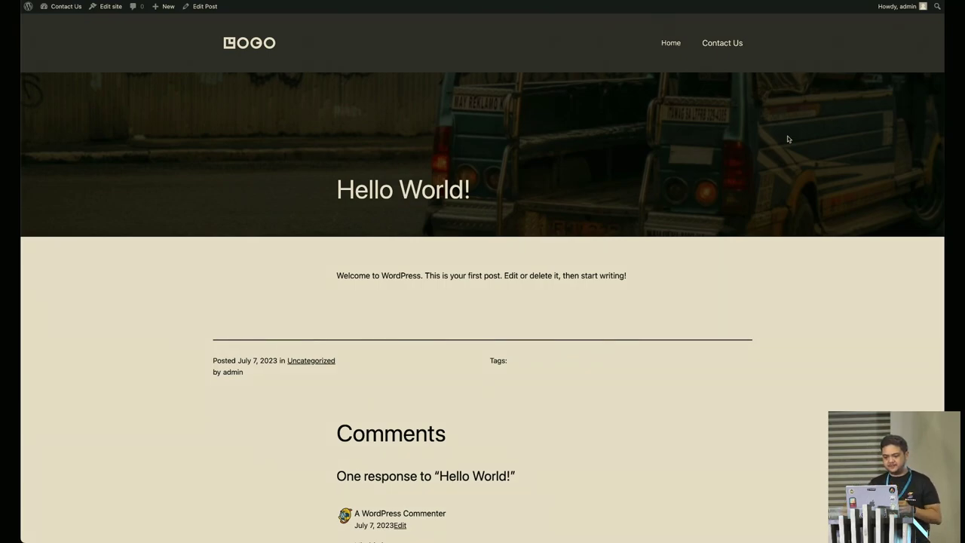
key(alt+Tab)
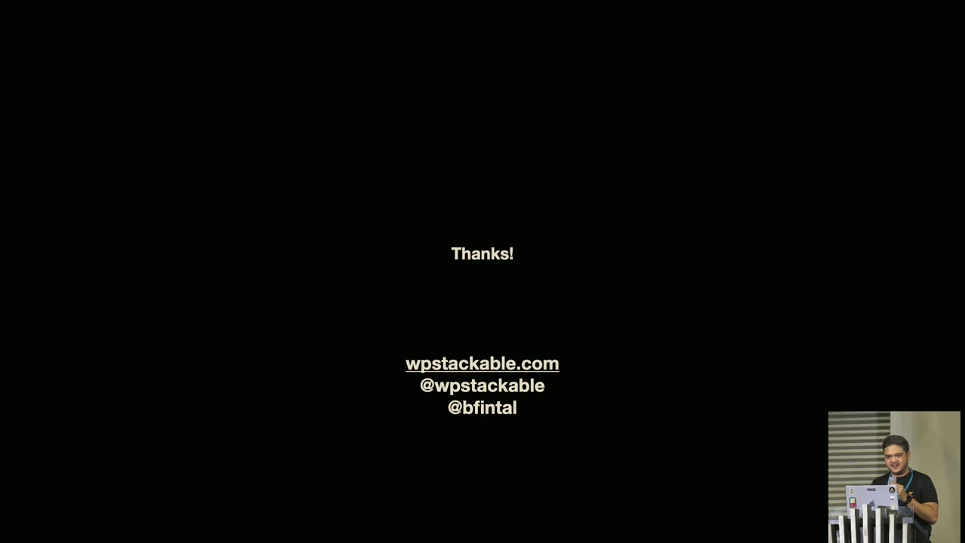